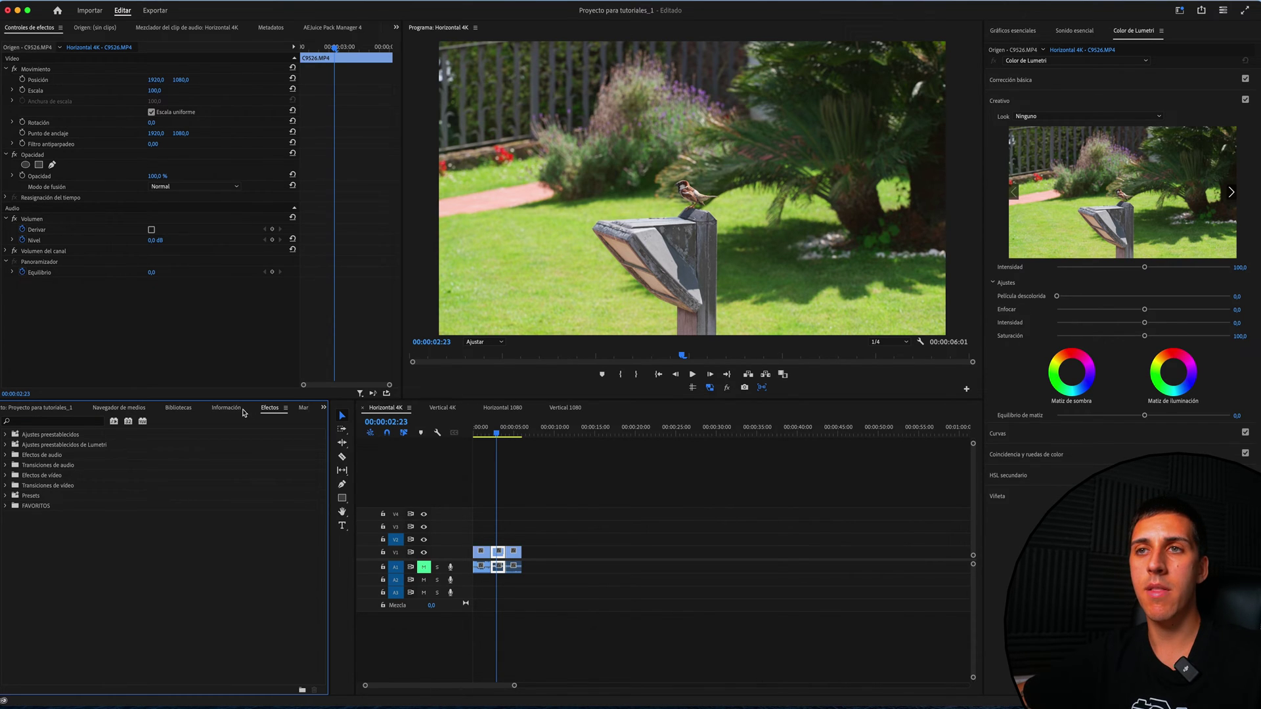
# - Search the Effects panel for 'ruido' and apply the Ruido effect to the garden clip
pyautogui.click(59, 421)
pyautogui.write('ruido')
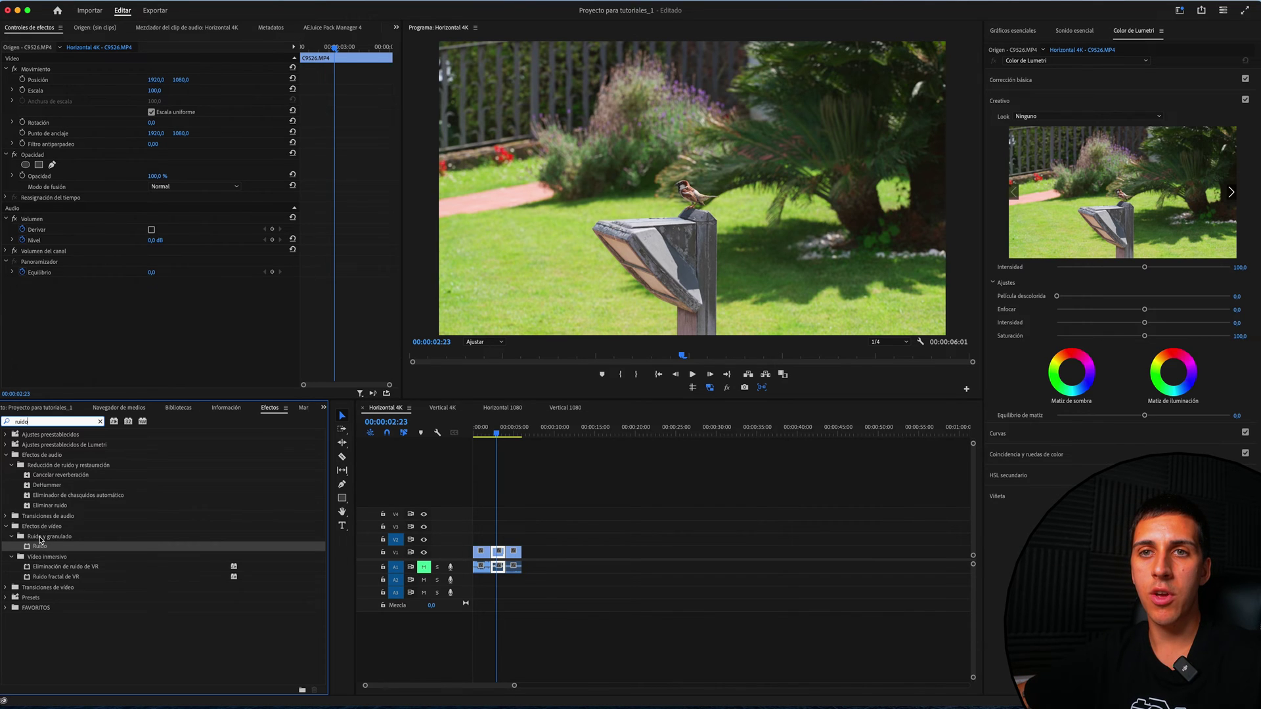
pyautogui.click(69, 538)
pyautogui.click(42, 547)
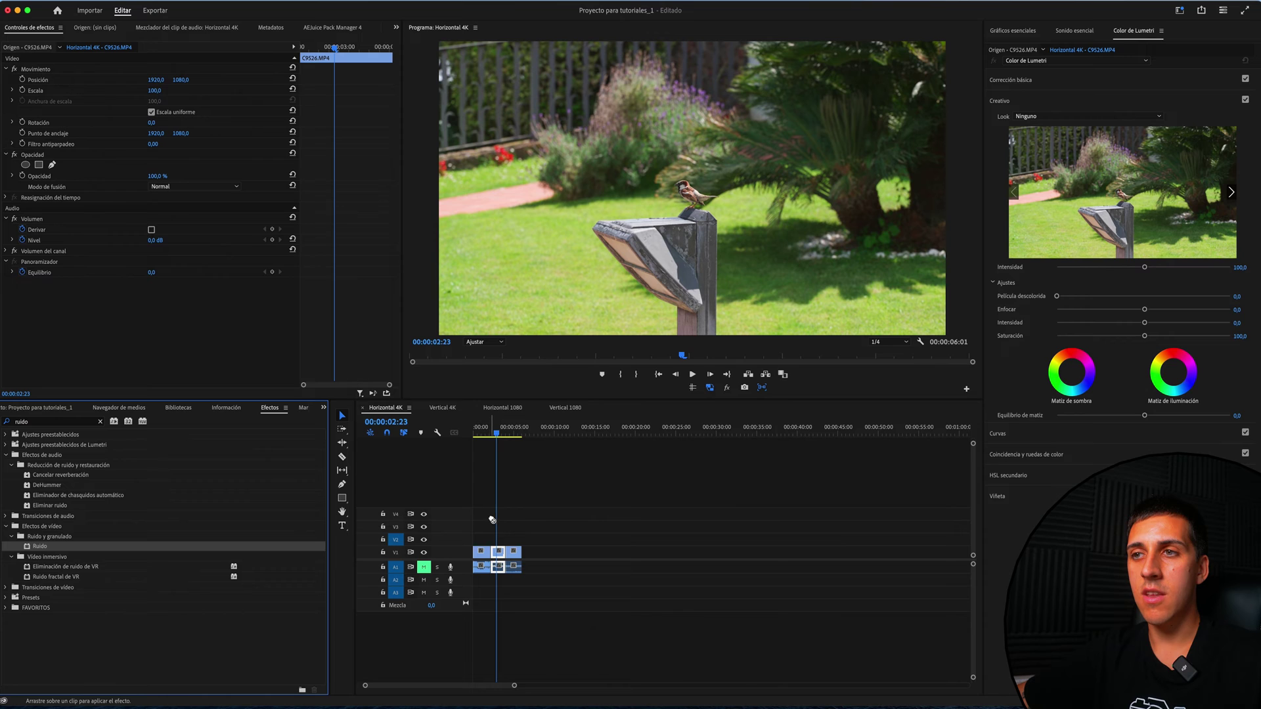
pyautogui.moveTo(58, 537); pyautogui.dragTo(498, 552)
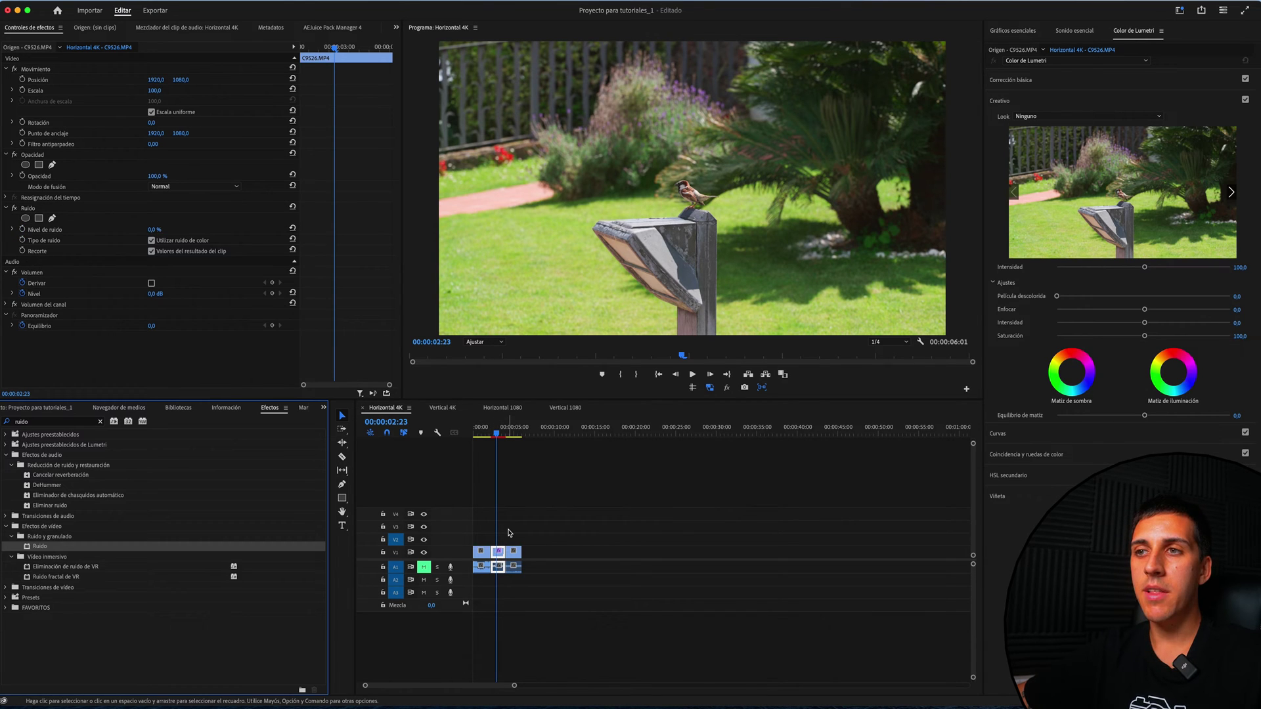
# - Set the Ruido effect's noise level (Nivel de ruido) to 20 %
pyautogui.click(501, 554)
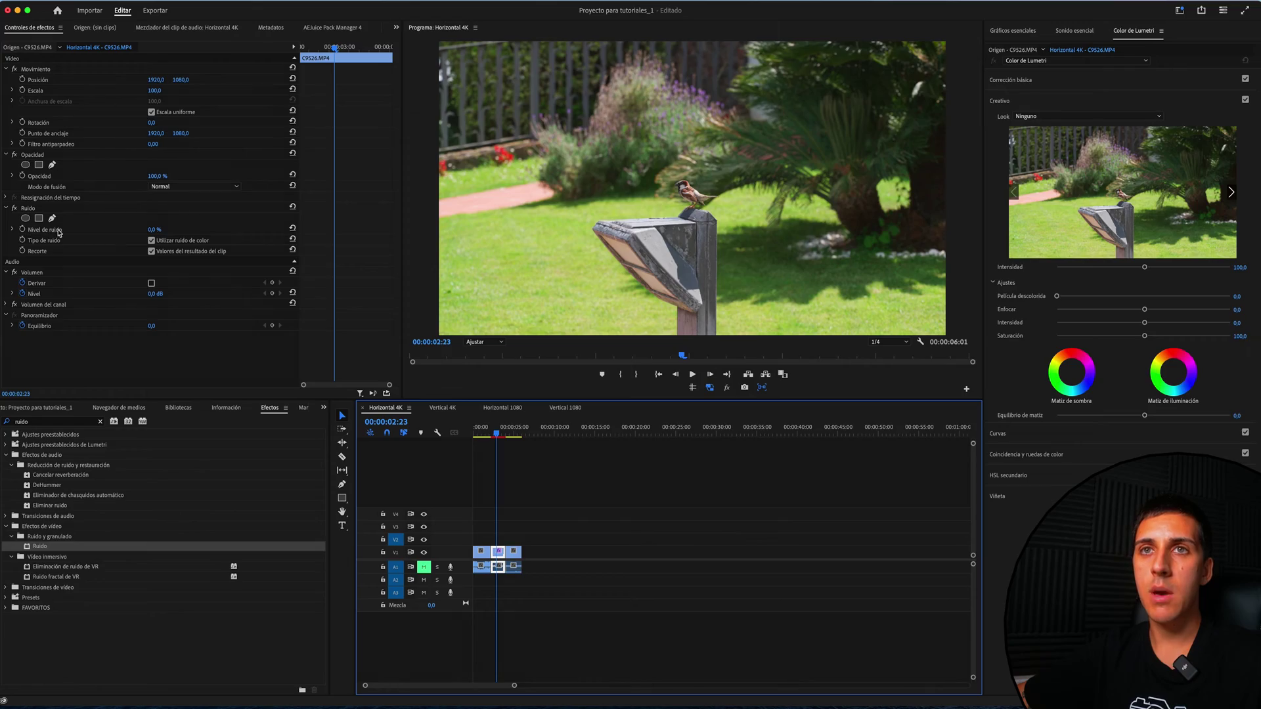
pyautogui.click(155, 230)
pyautogui.write('2')
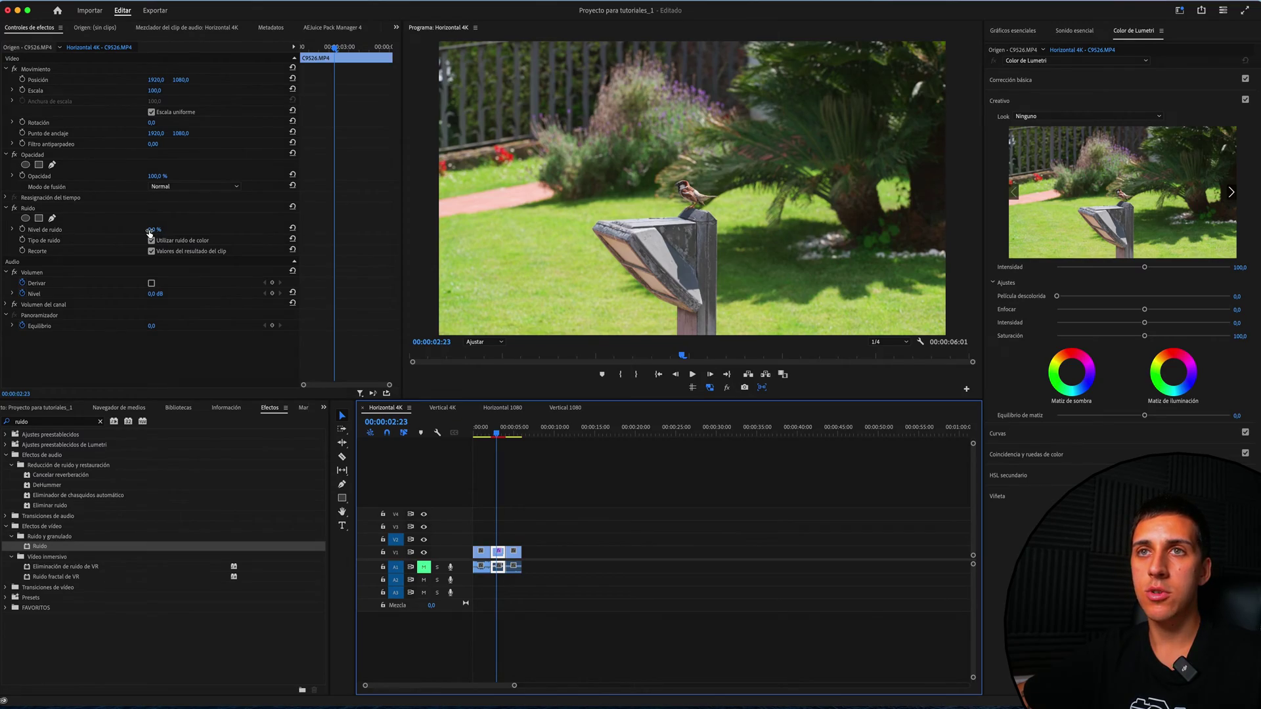
pyautogui.press('Return')
pyautogui.moveTo(155, 230)
pyautogui.mouseDown()
pyautogui.moveTo(132, 230)
pyautogui.moveTo(179, 229)
pyautogui.mouseUp()
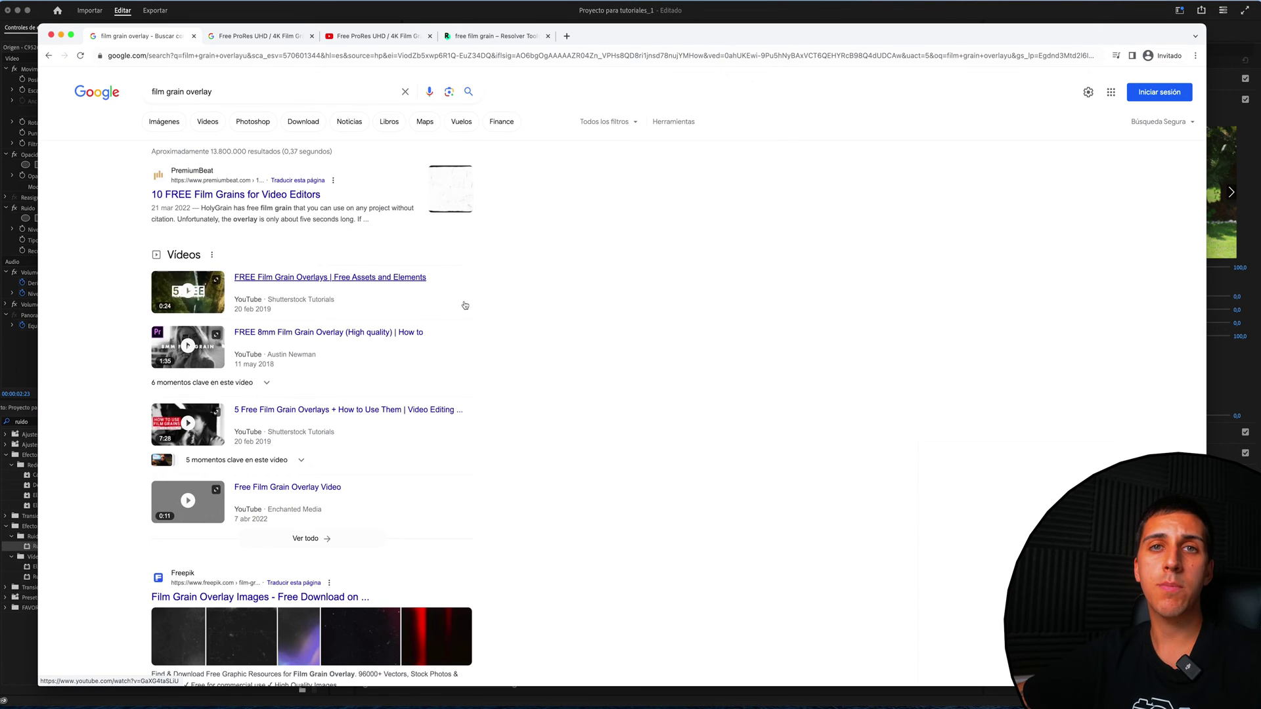
# - Look over the Free ProRes UHD search results, then play and pause the YouTube film grain video
pyautogui.hotkey('ctrl', 'Tab')
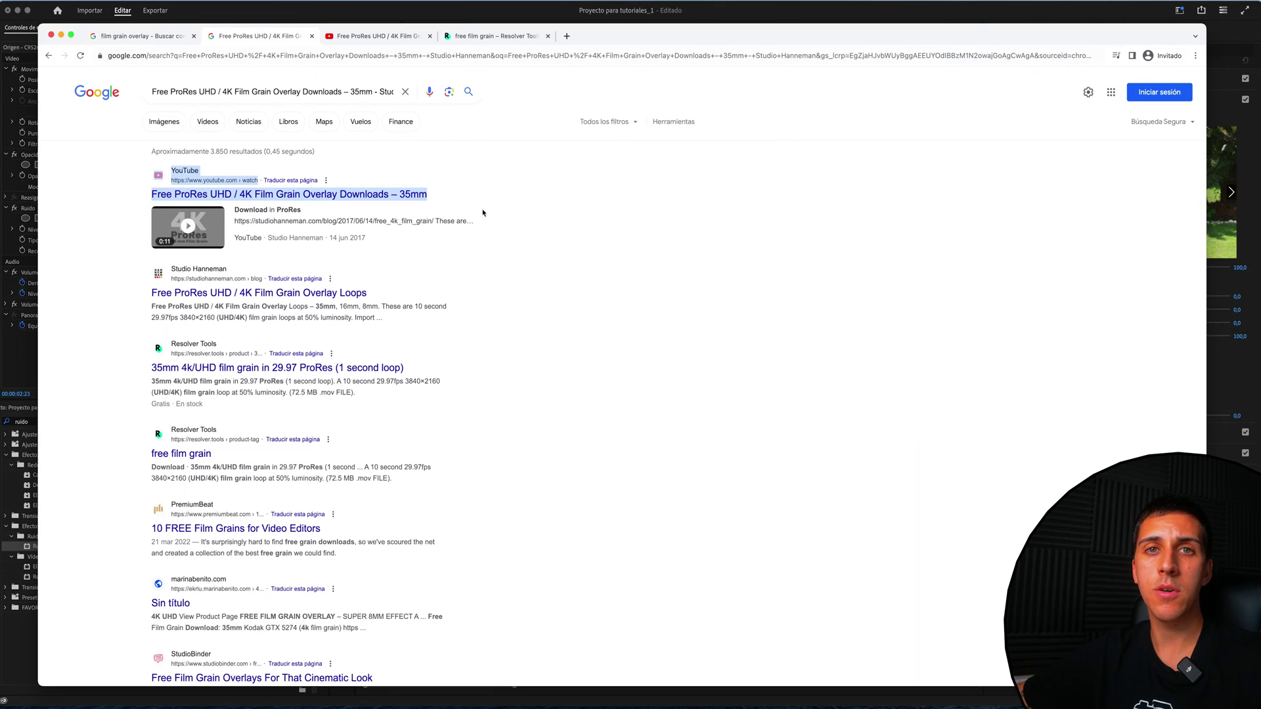
pyautogui.click(431, 177)
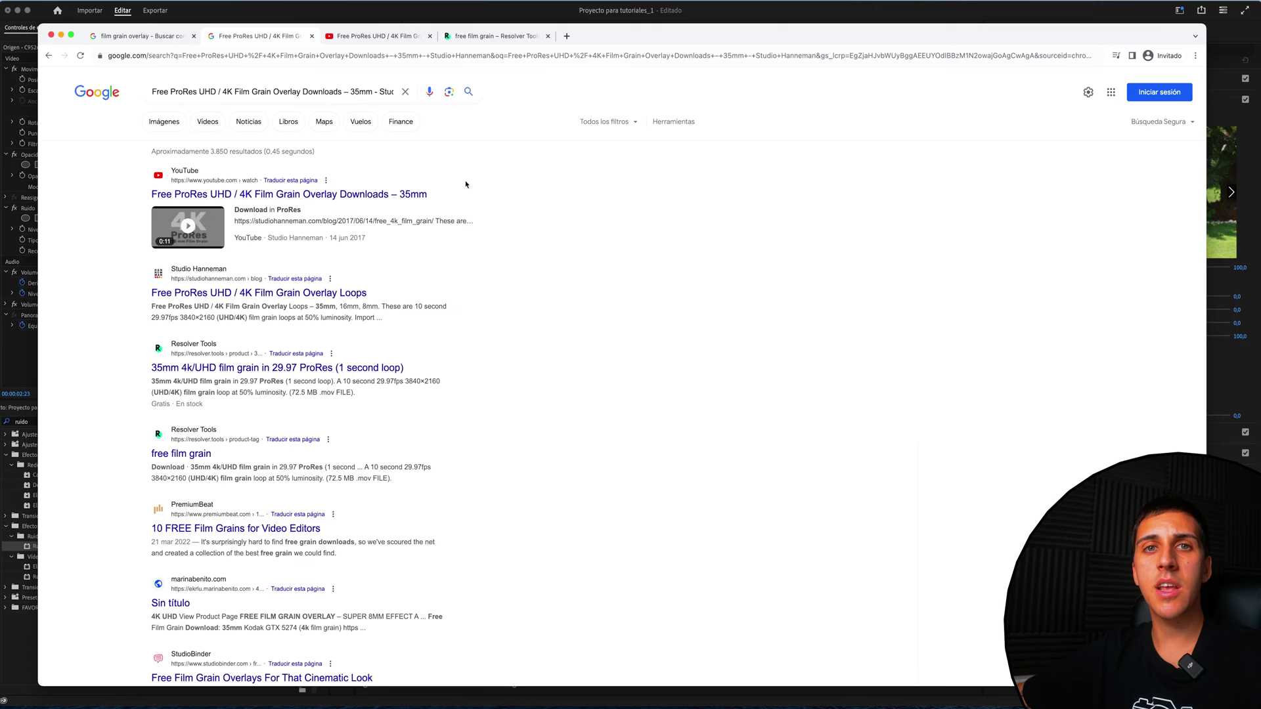
pyautogui.hotkey('ctrl', 'Tab')
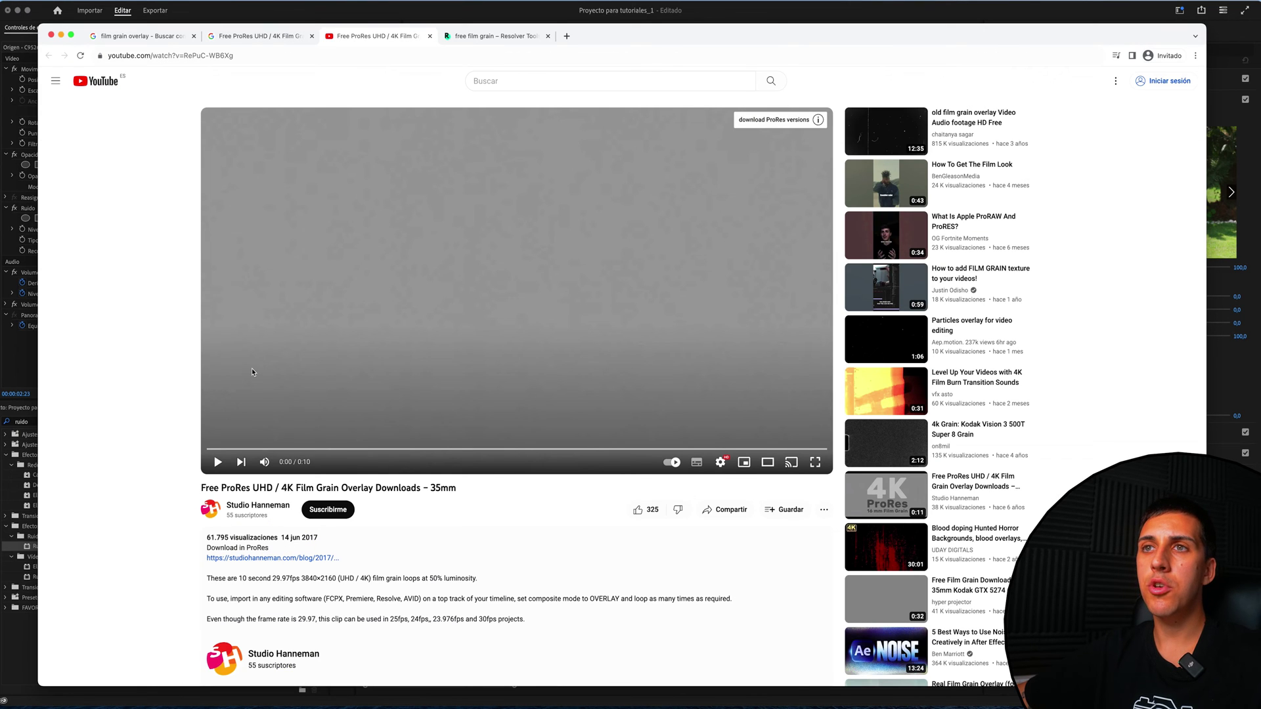
pyautogui.click(372, 345)
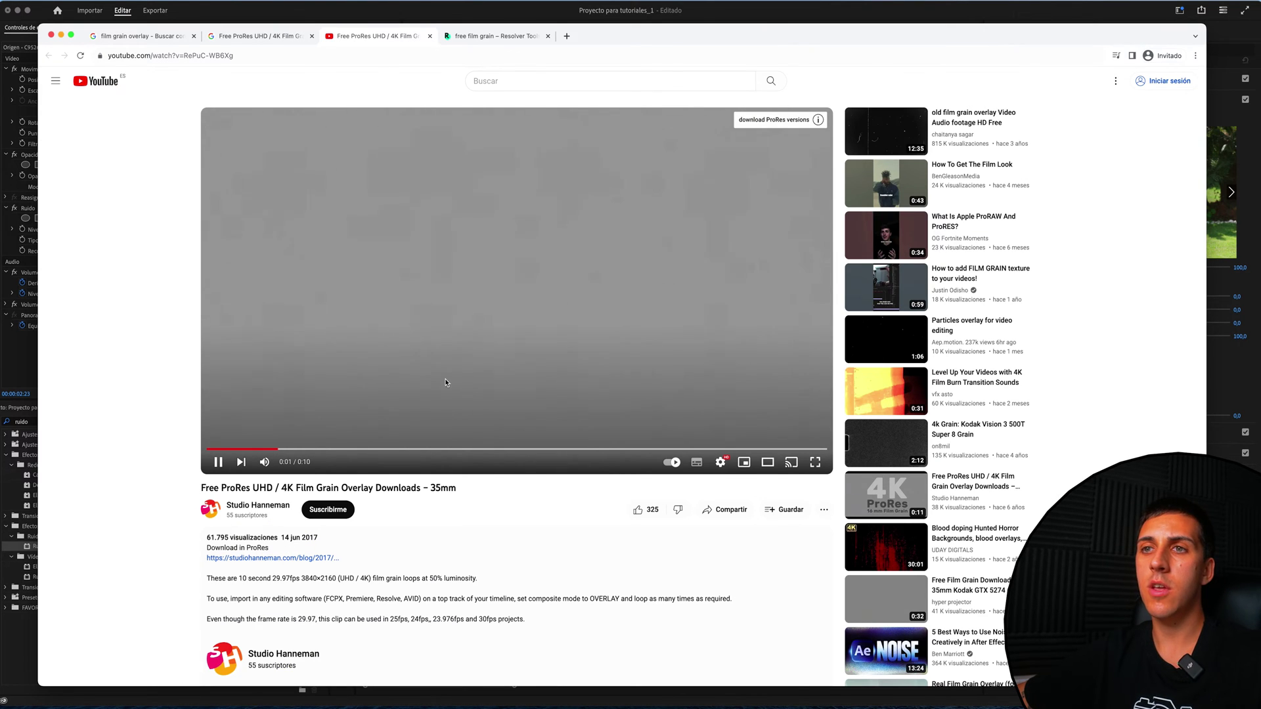
pyautogui.press('space')
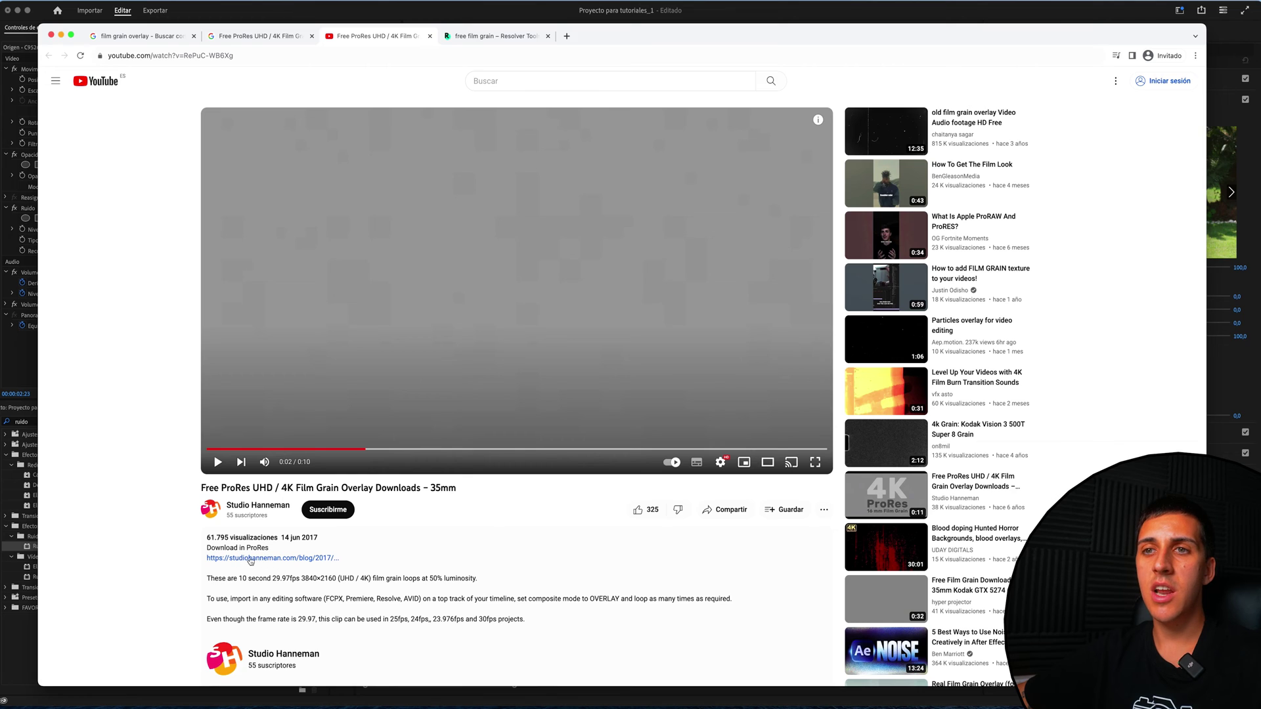
# - Scroll down the video's description, select part of its text, and move on to the Resolver Tools grain page
pyautogui.scroll(-2, 295, 561)
pyautogui.scroll(-1, 294, 561)
pyautogui.moveTo(221, 452); pyautogui.dragTo(261, 452)
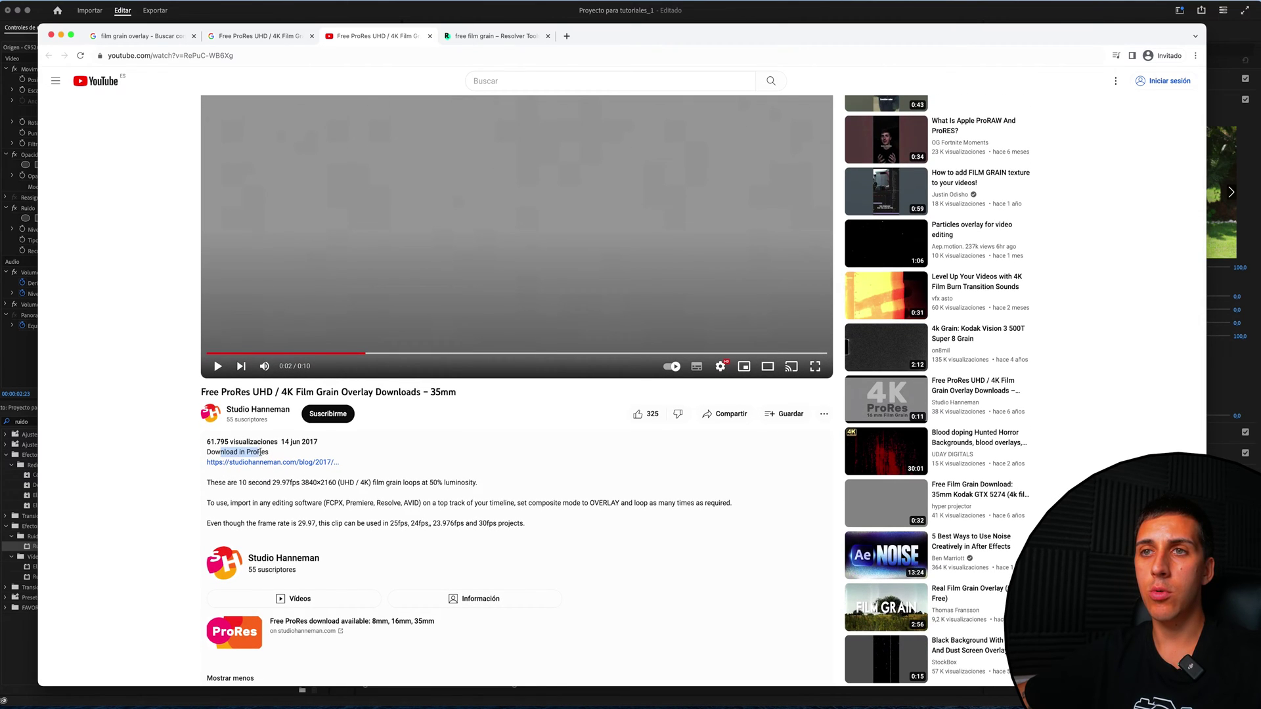
pyautogui.hotkey('ctrl', 'Tab')
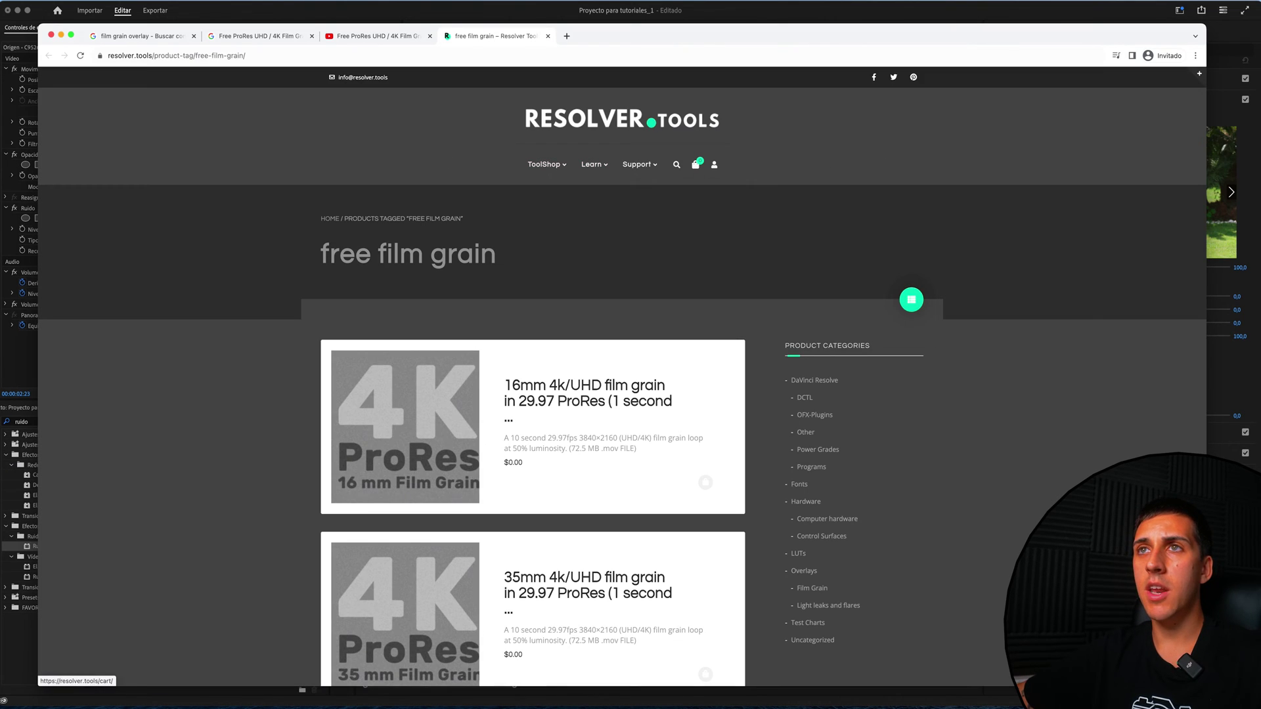
pyautogui.scroll(-5, 565, 174)
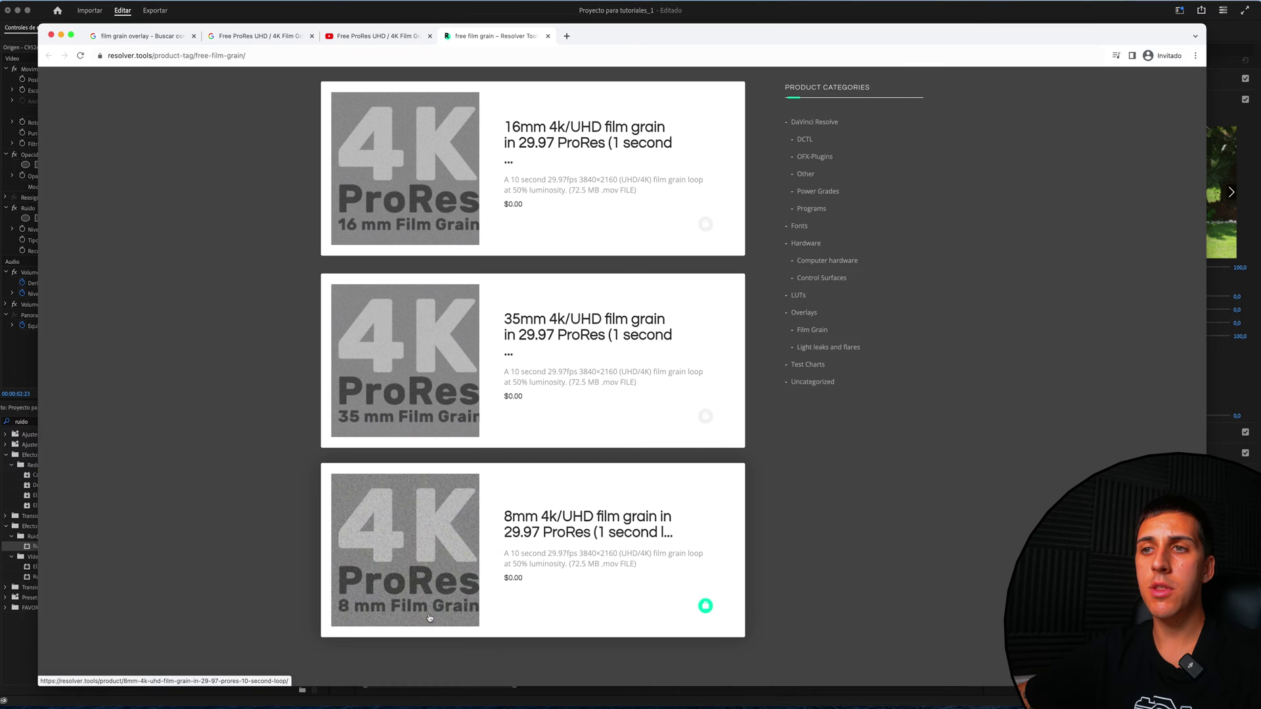
pyautogui.scroll(-1, 395, 460)
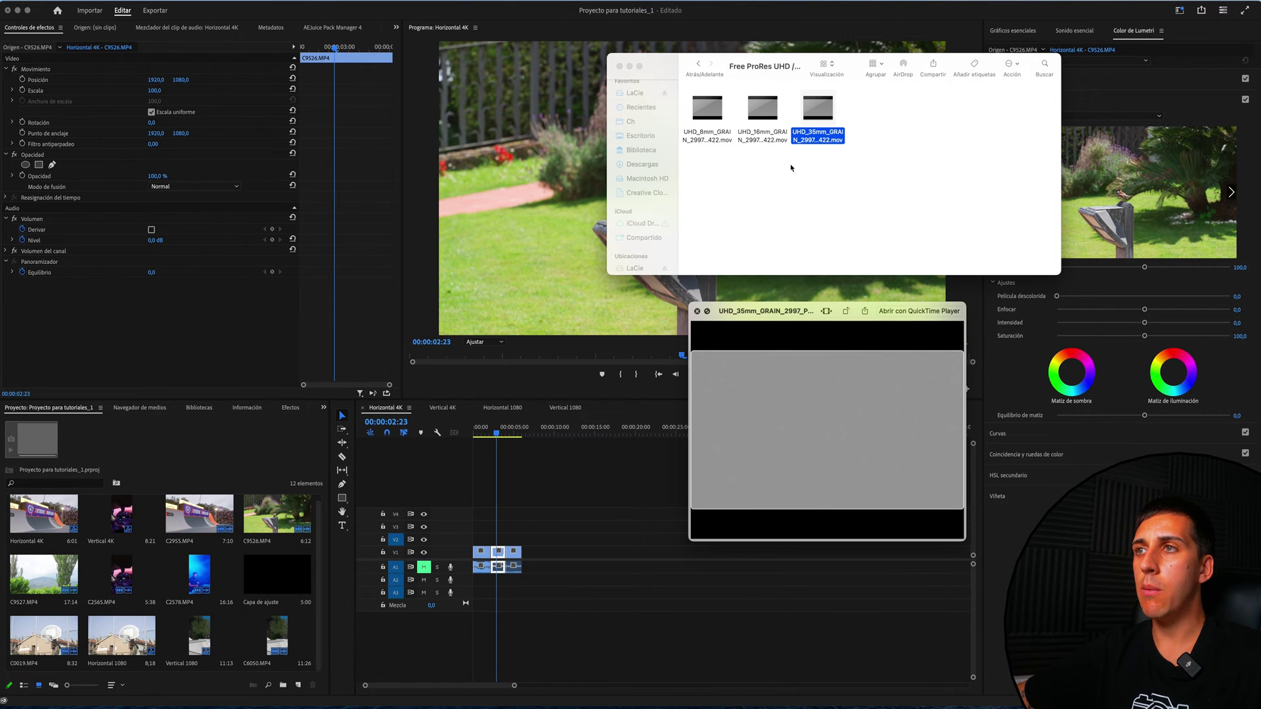
# - Preview the 8mm and 35mm grain .mov files, then drag all three grain files into the Project panel
pyautogui.click(764, 116)
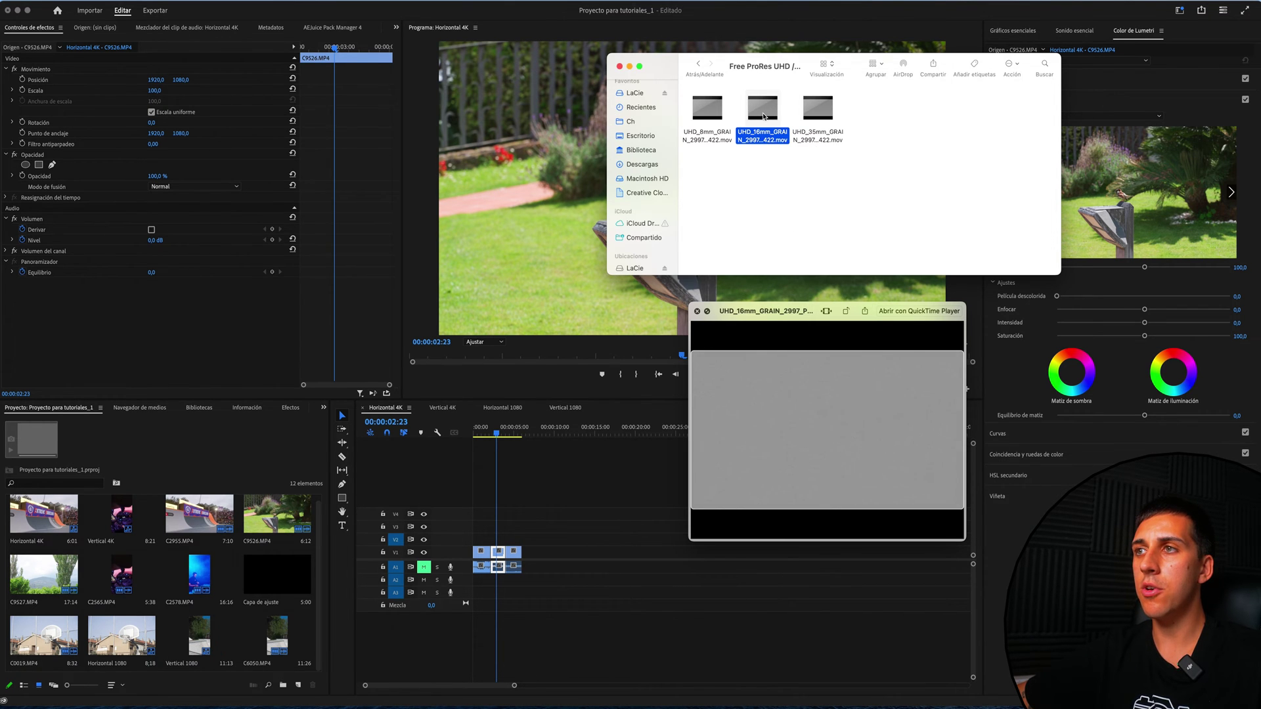
pyautogui.click(715, 113)
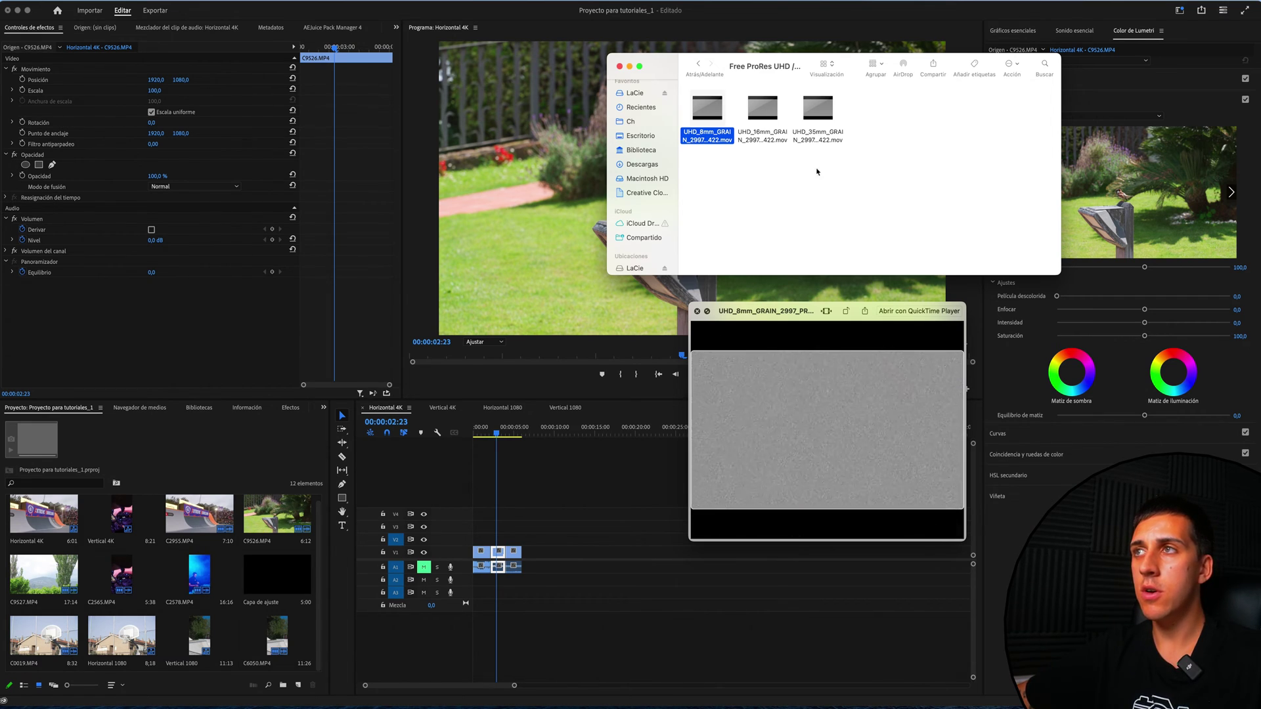
pyautogui.click(817, 128)
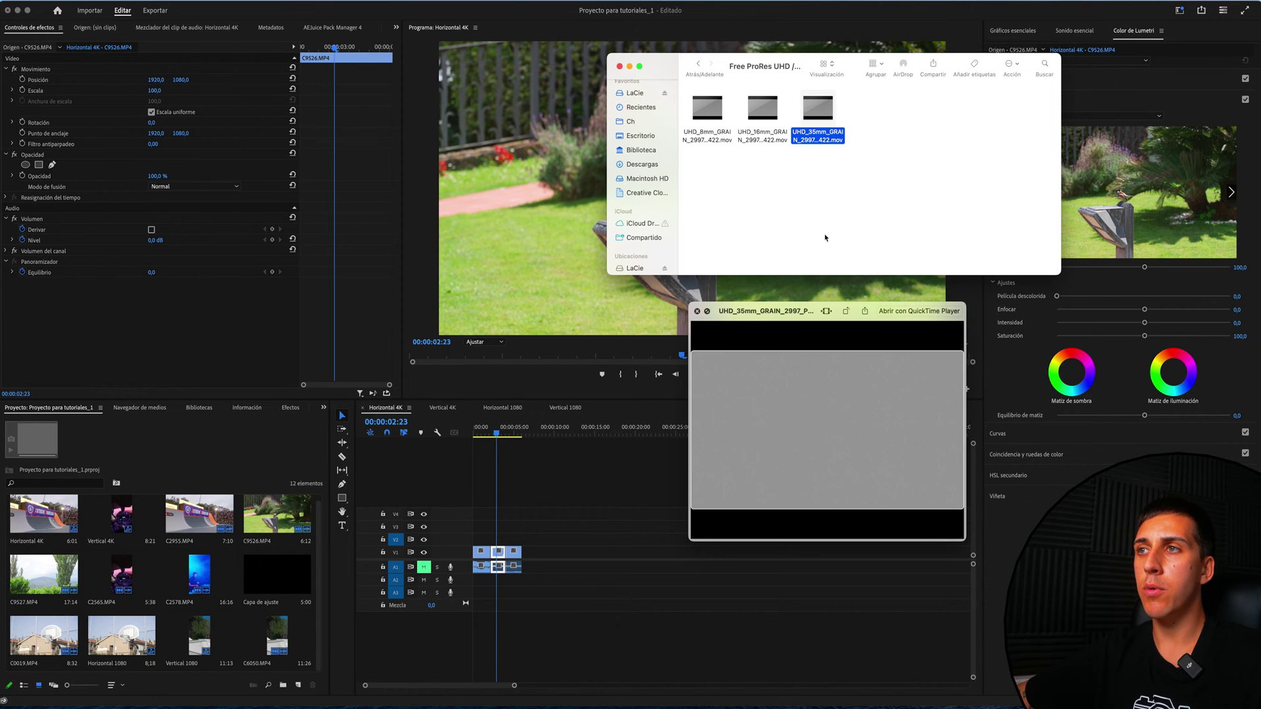
pyautogui.moveTo(813, 235)
pyautogui.mouseDown()
pyautogui.moveTo(709, 119)
pyautogui.moveTo(24, 525)
pyautogui.mouseUp()
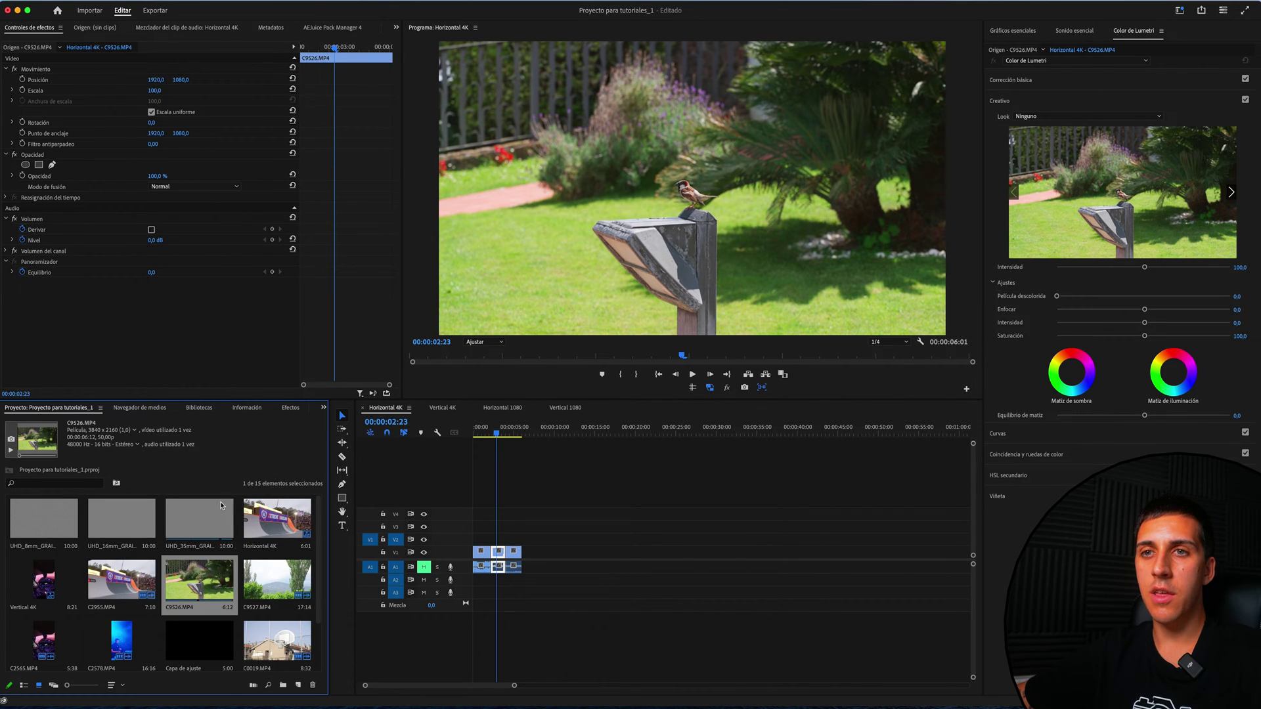
# - Place UHD_35mm_GRAIN at 00:00 on the track above the garden clip and select it
pyautogui.click(195, 520)
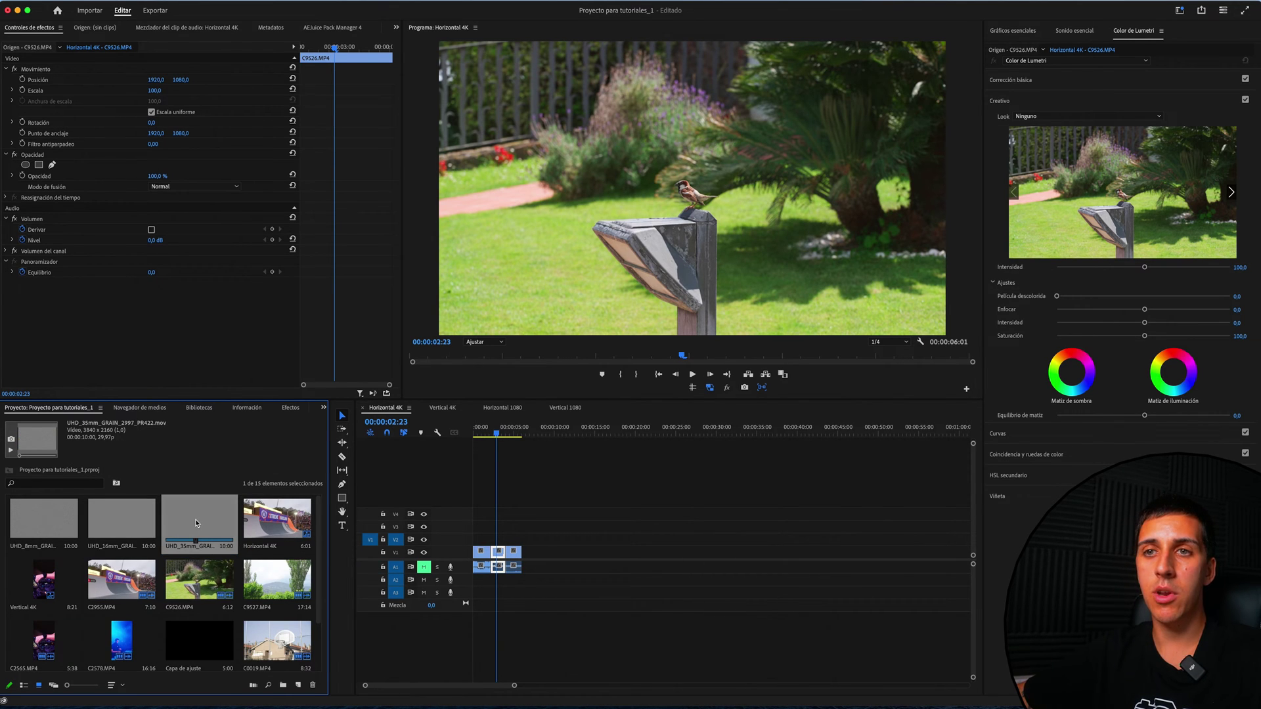
pyautogui.moveTo(195, 519); pyautogui.dragTo(449, 544)
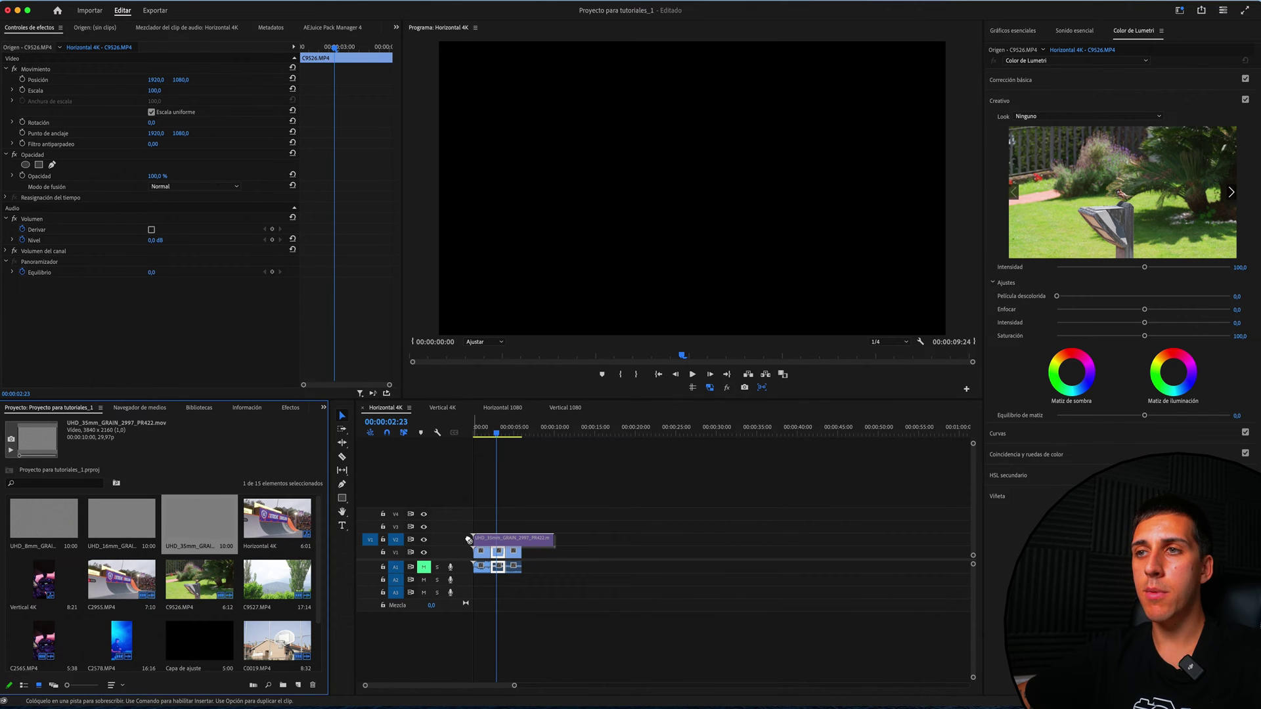
pyautogui.moveTo(449, 545); pyautogui.dragTo(469, 540)
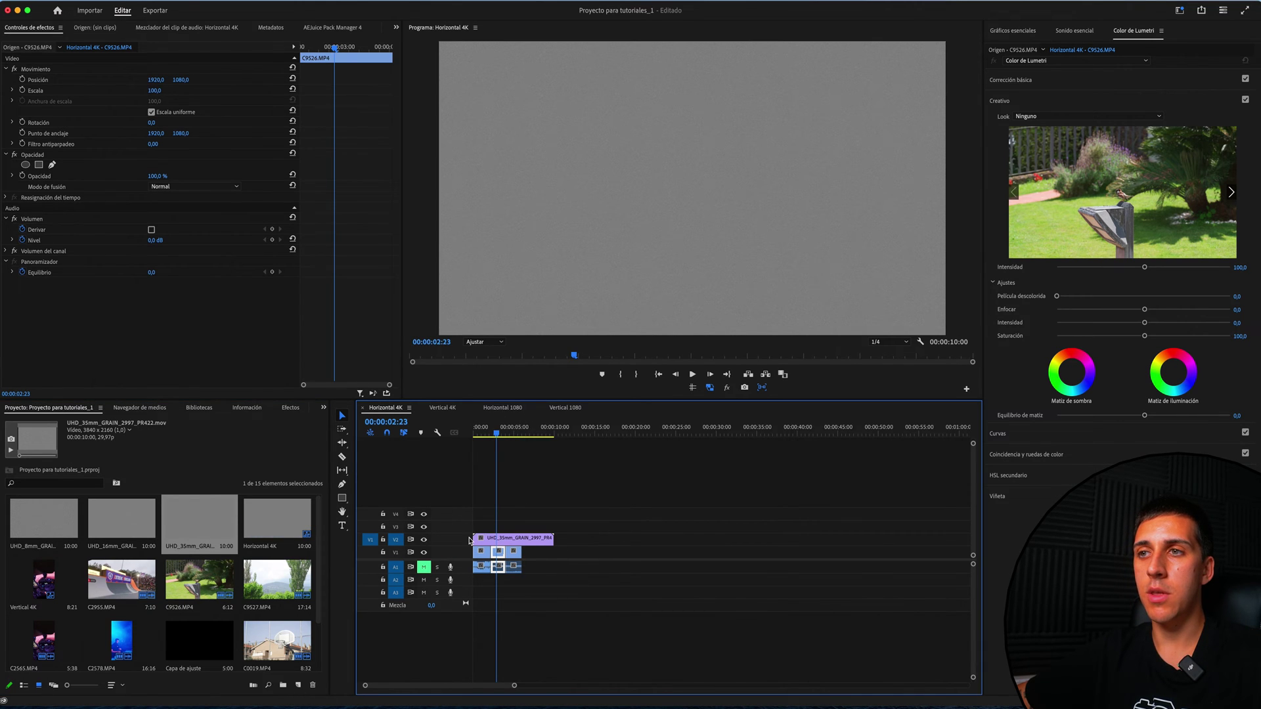
pyautogui.click(508, 544)
pyautogui.moveTo(497, 523); pyautogui.dragTo(501, 523)
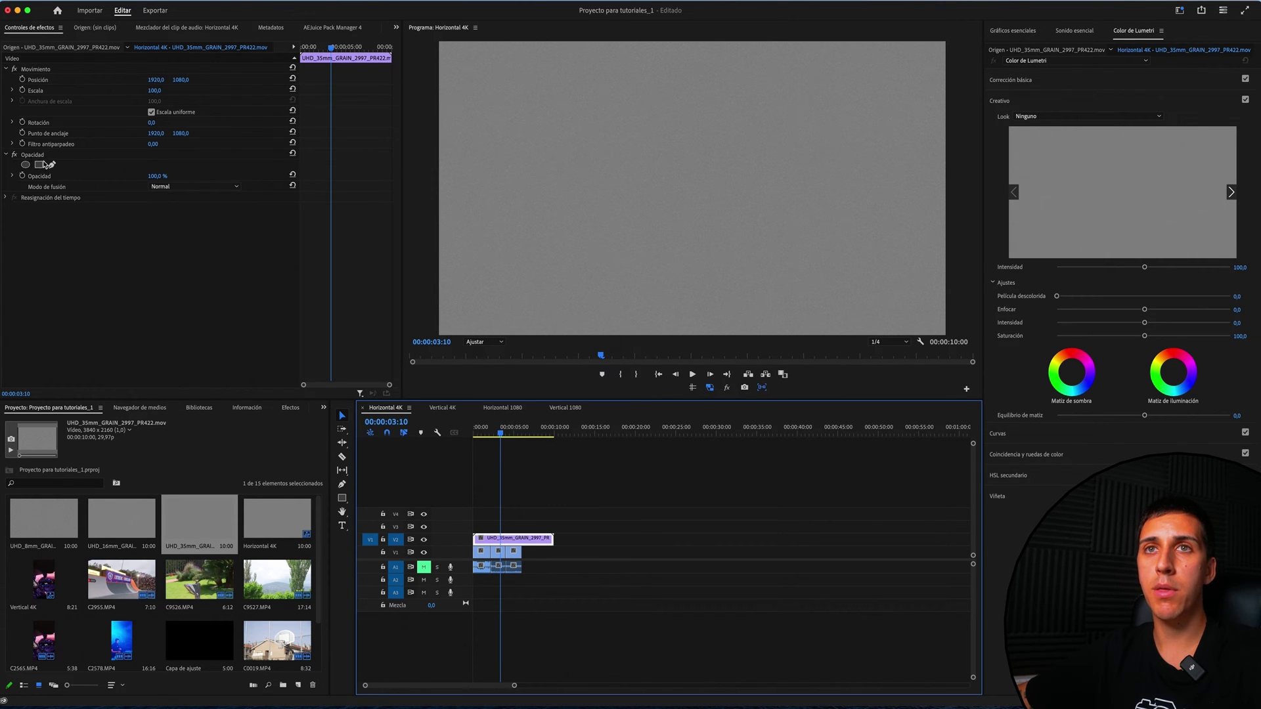
# - Set the 35mm grain clip's blend mode to Superposición and return its opacity to 100 %
pyautogui.click(164, 187)
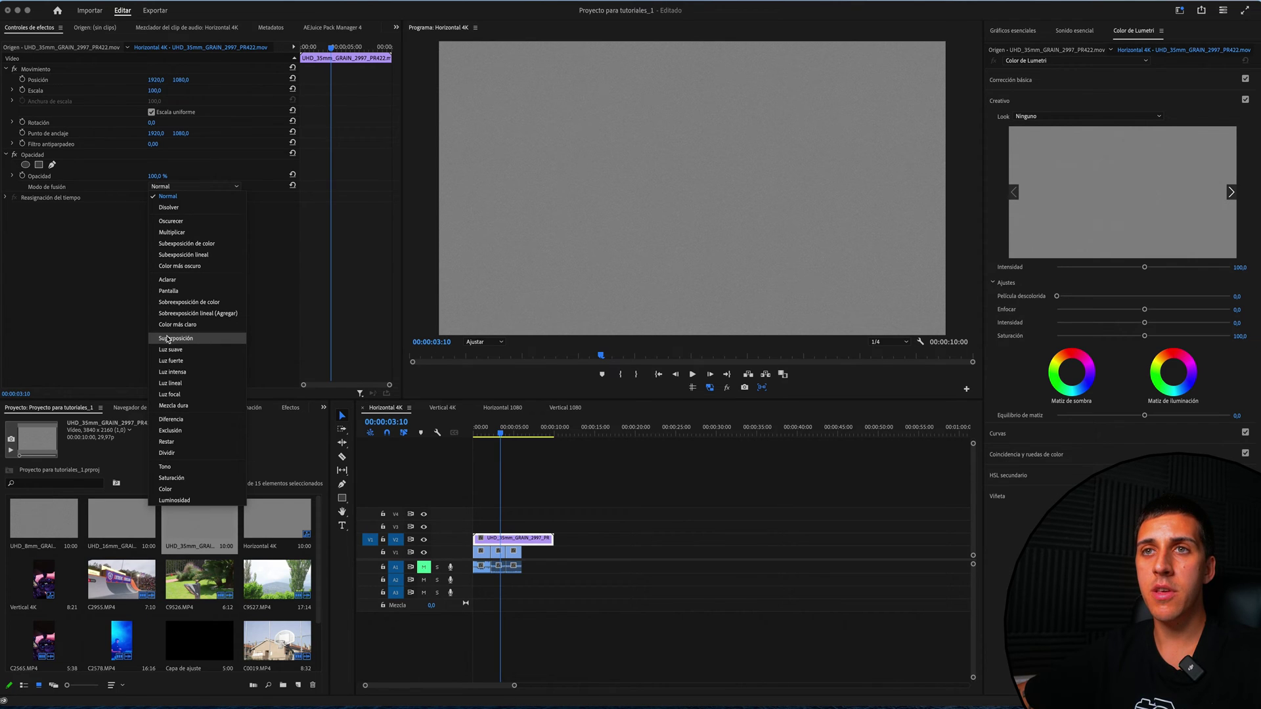
pyautogui.click(176, 339)
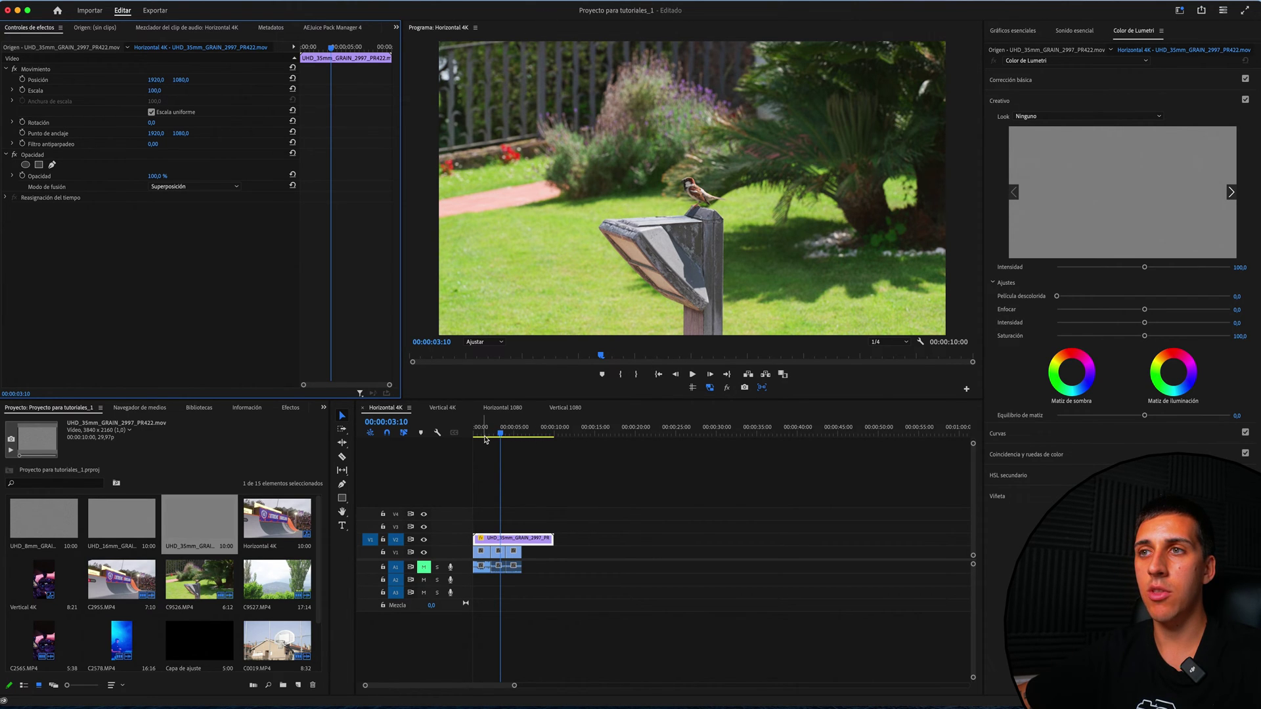
pyautogui.click(515, 508)
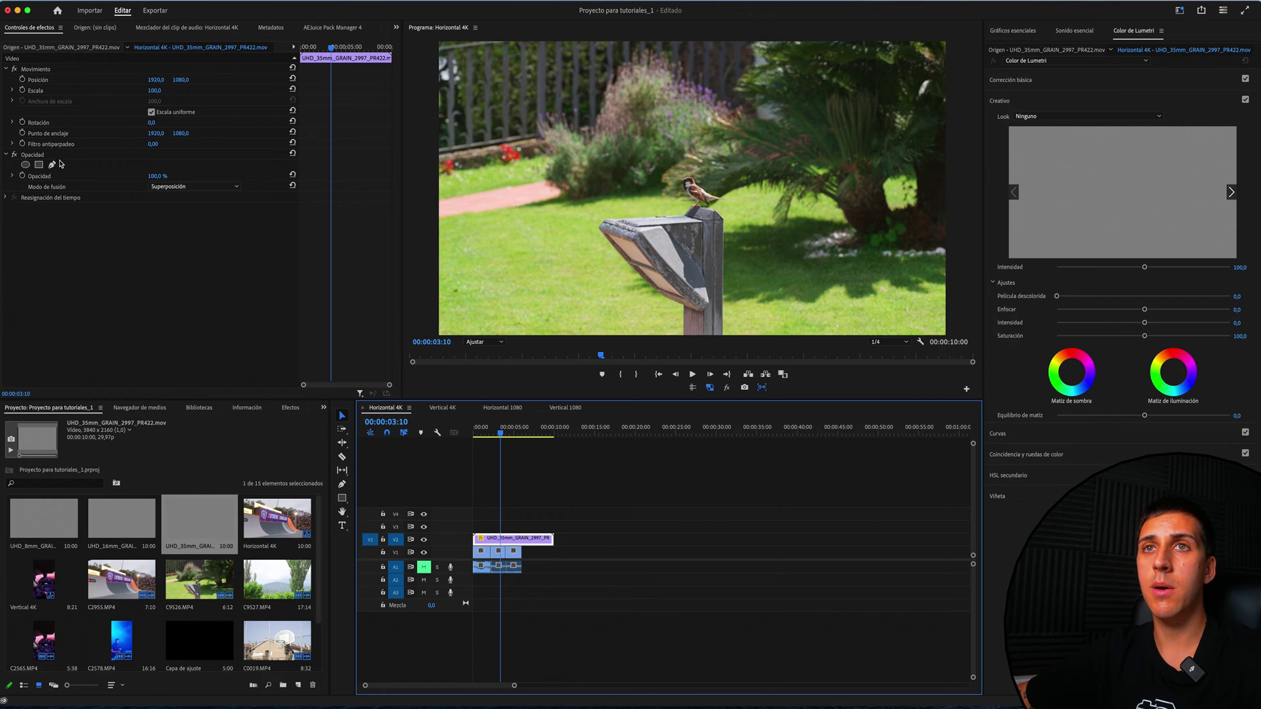
pyautogui.moveTo(156, 176); pyautogui.dragTo(153, 177)
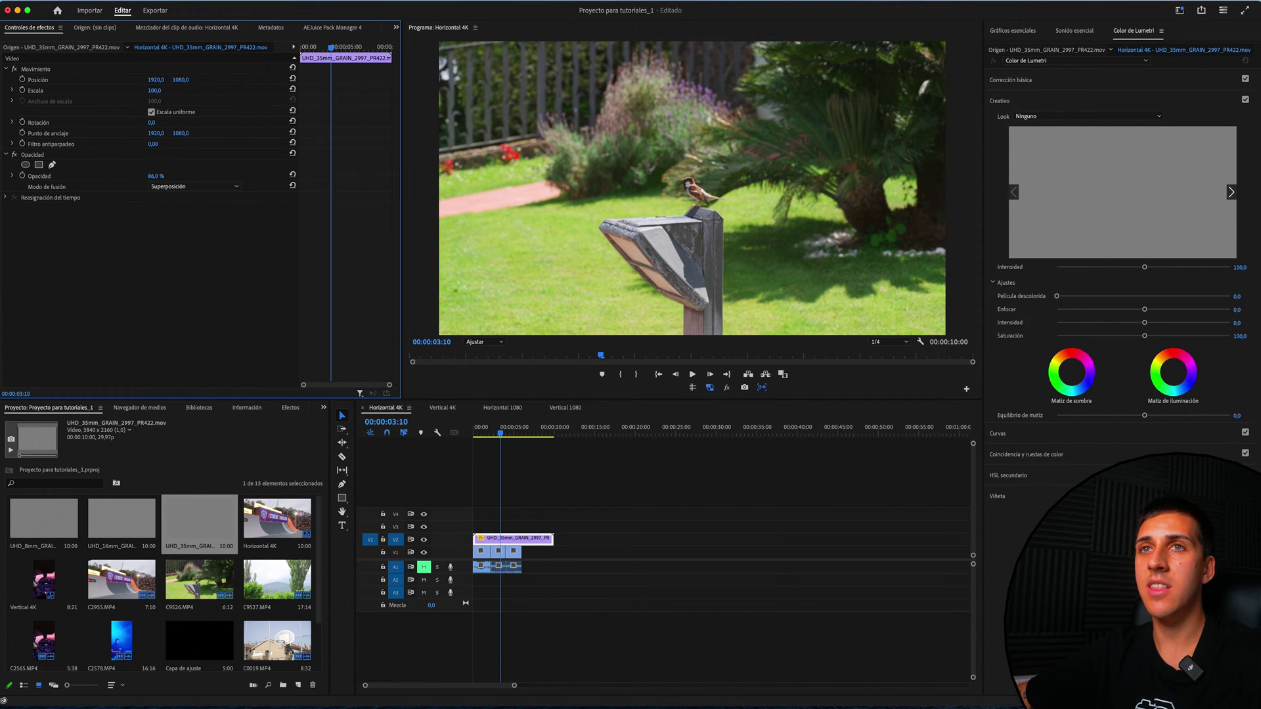
pyautogui.moveTo(153, 176); pyautogui.dragTo(481, 504)
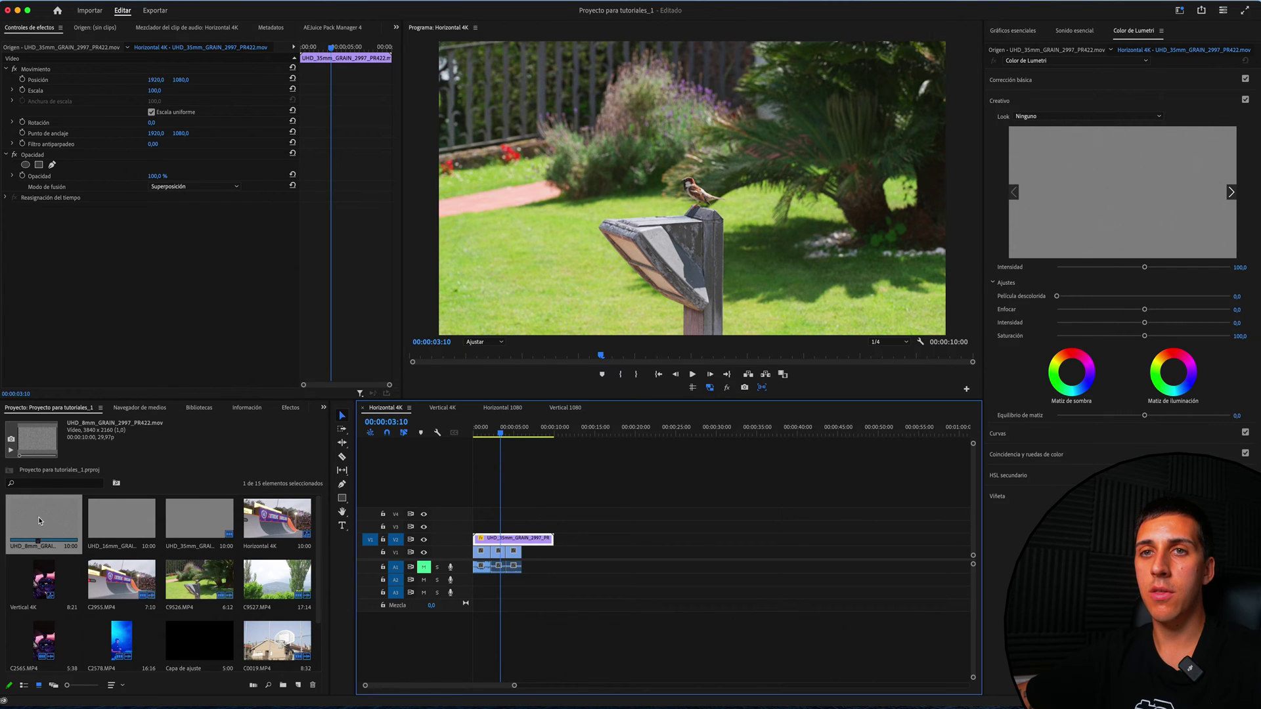
# - Put UHD_8mm_GRAIN on V2 and set its blend mode to Superposición
pyautogui.moveTo(39, 520)
pyautogui.mouseDown()
pyautogui.moveTo(488, 547)
pyautogui.moveTo(478, 543)
pyautogui.mouseUp()
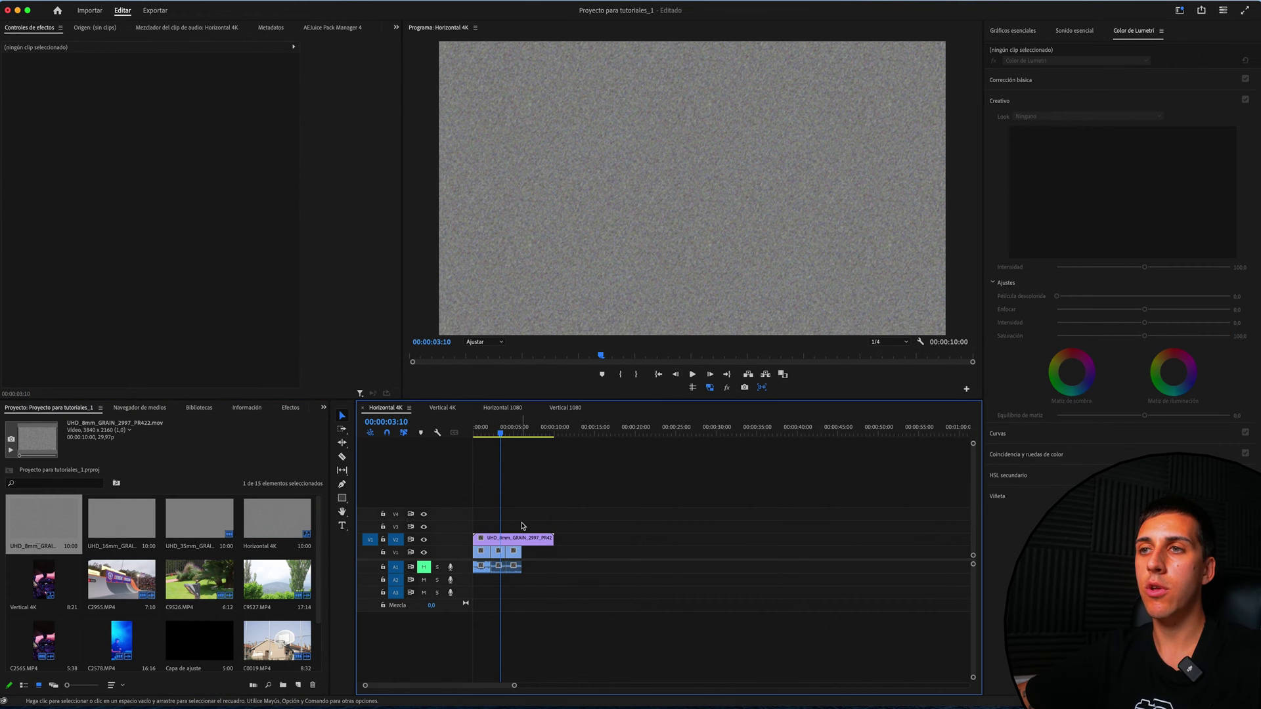
pyautogui.click(512, 538)
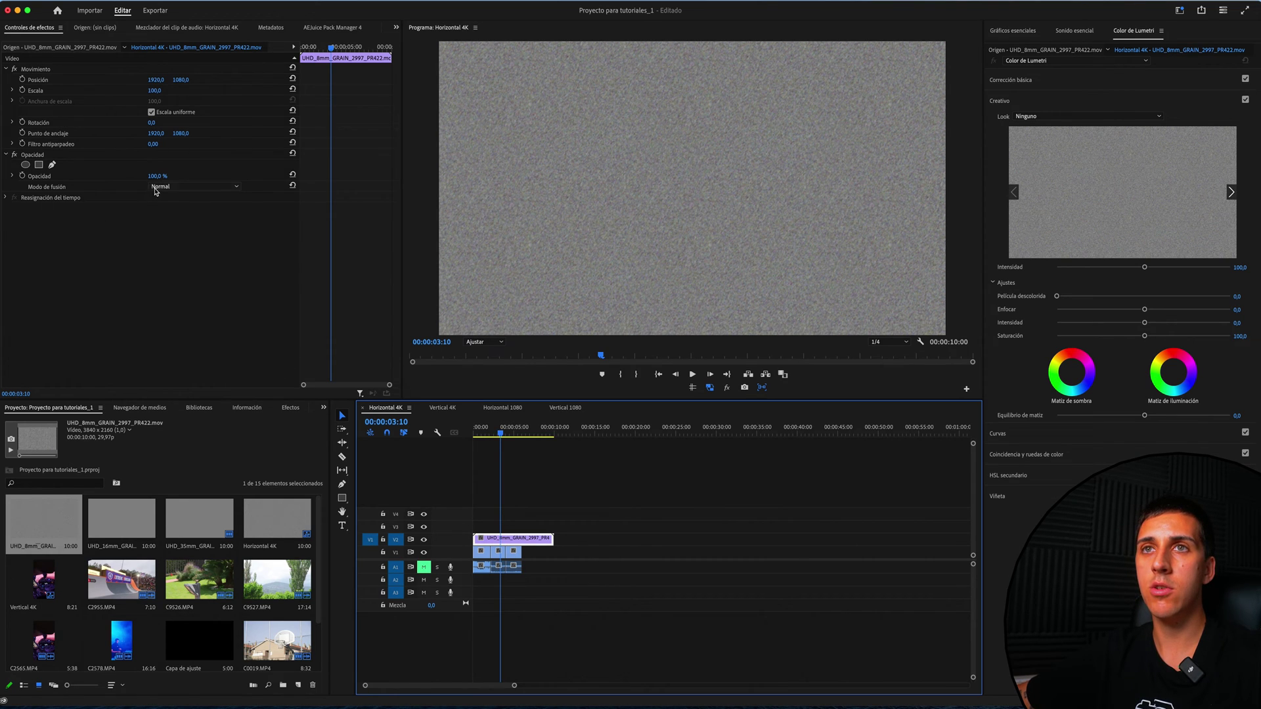
pyautogui.click(155, 189)
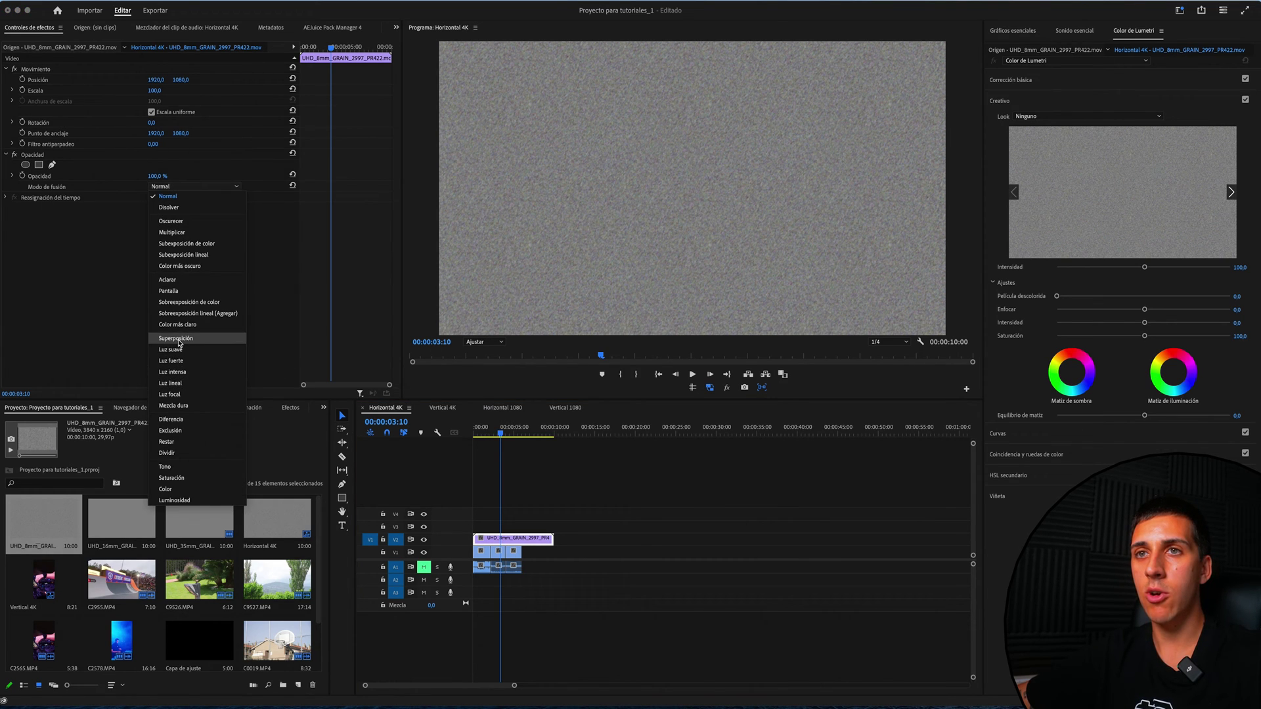
pyautogui.click(186, 339)
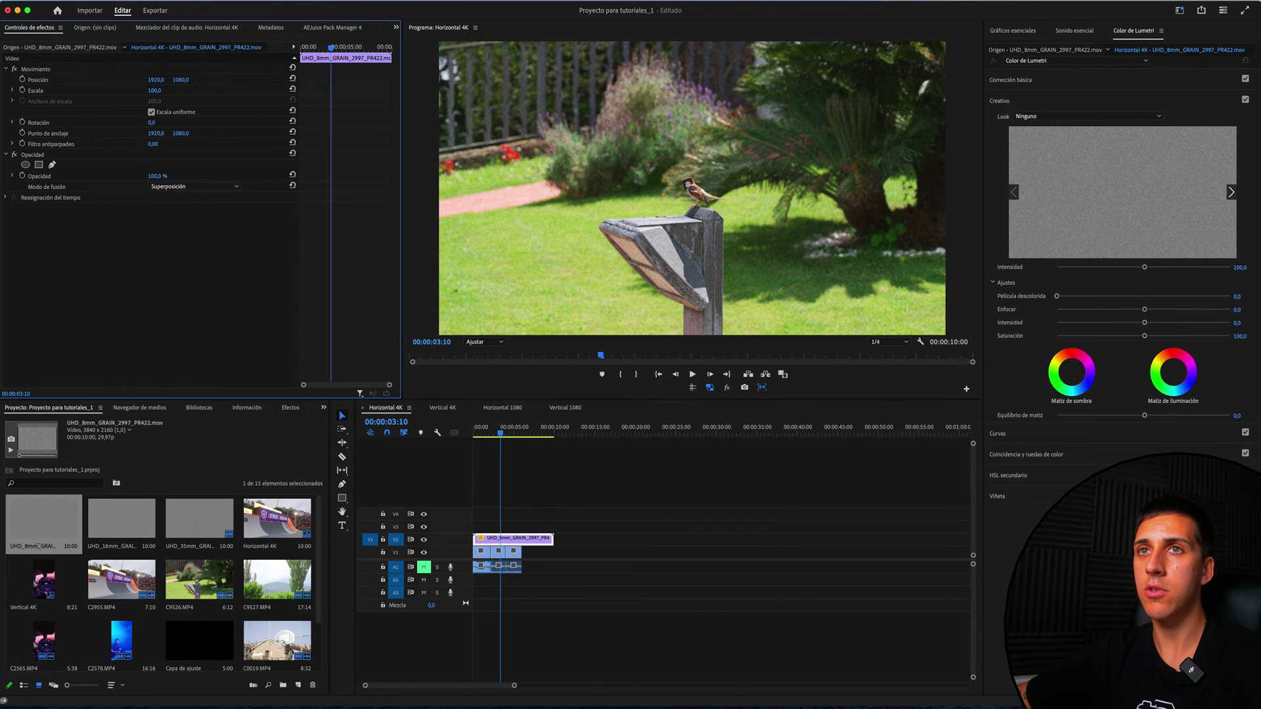
# - Paste copies of the 8mm grain at 00:00:04:16 and delete the extra pasted copies
pyautogui.click(510, 431)
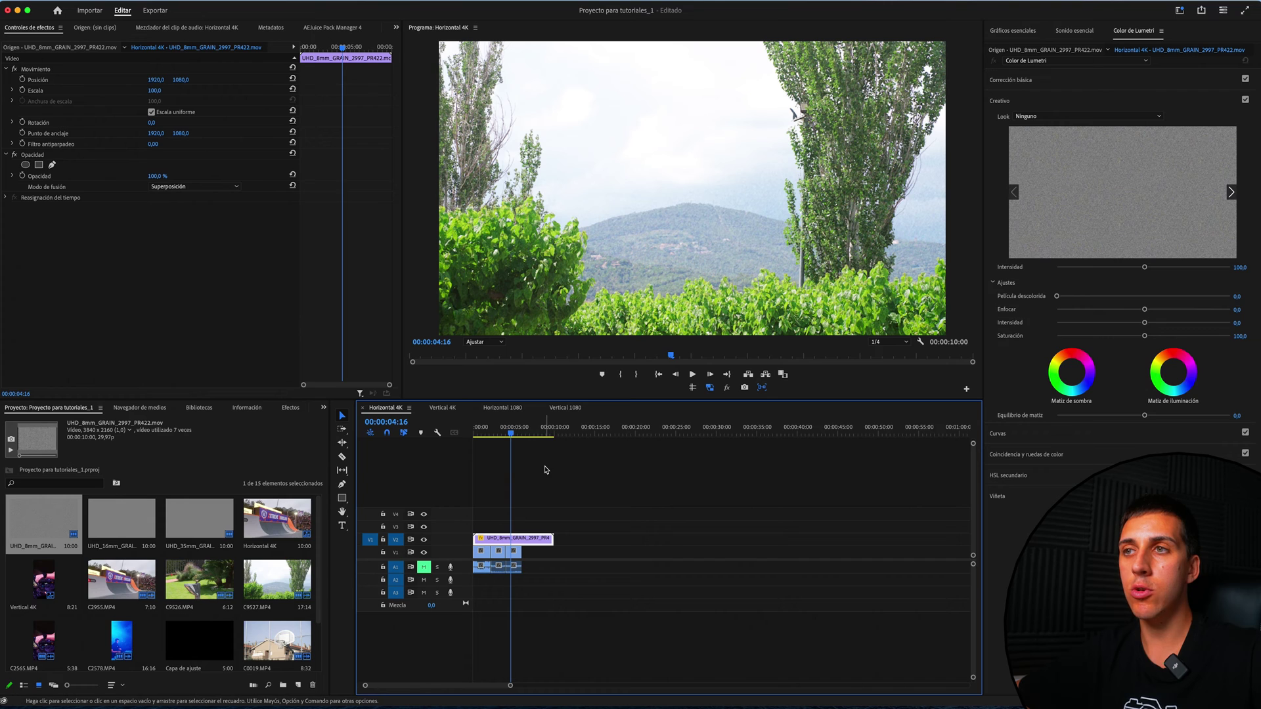
pyautogui.press('super+v')
pyautogui.press('super+v')
pyautogui.press('super+v')
pyautogui.moveTo(915, 509); pyautogui.dragTo(615, 558)
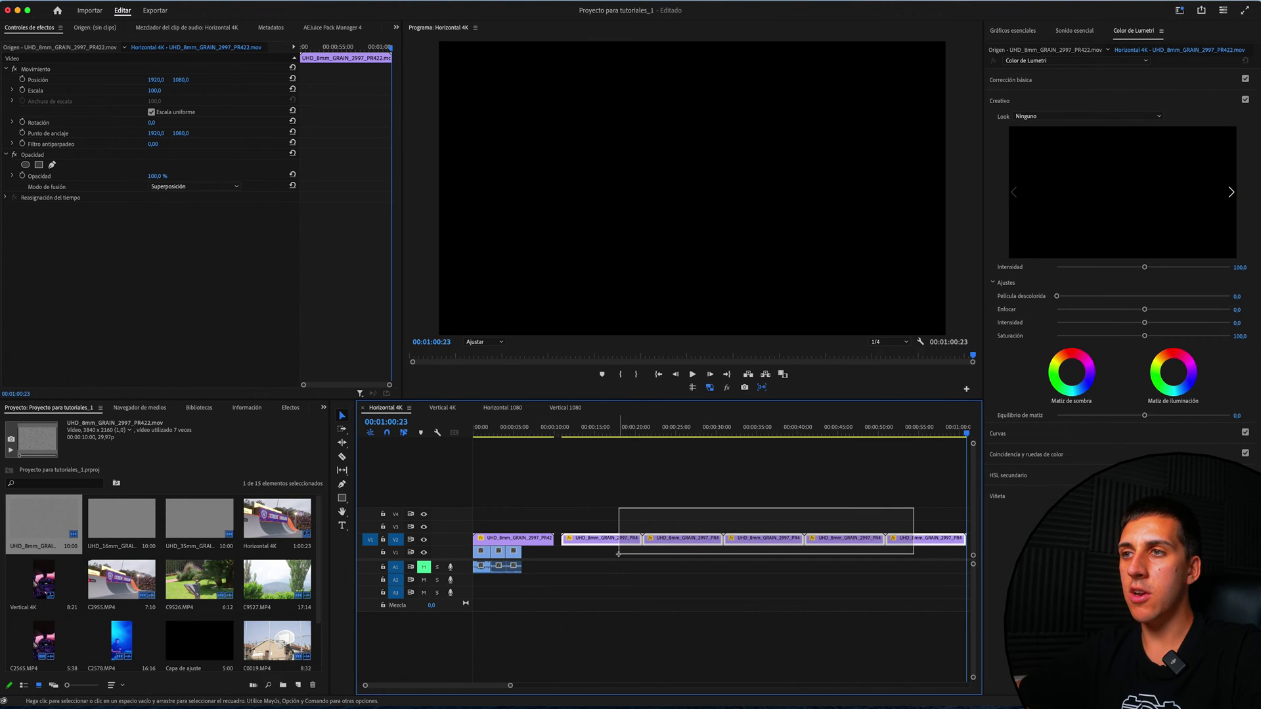
pyautogui.press('Delete')
# - Alt-drag a copy of the 8mm grain clip right after the first, then open the Vertical 4K sequence
pyautogui.click(511, 432)
pyautogui.click(516, 536)
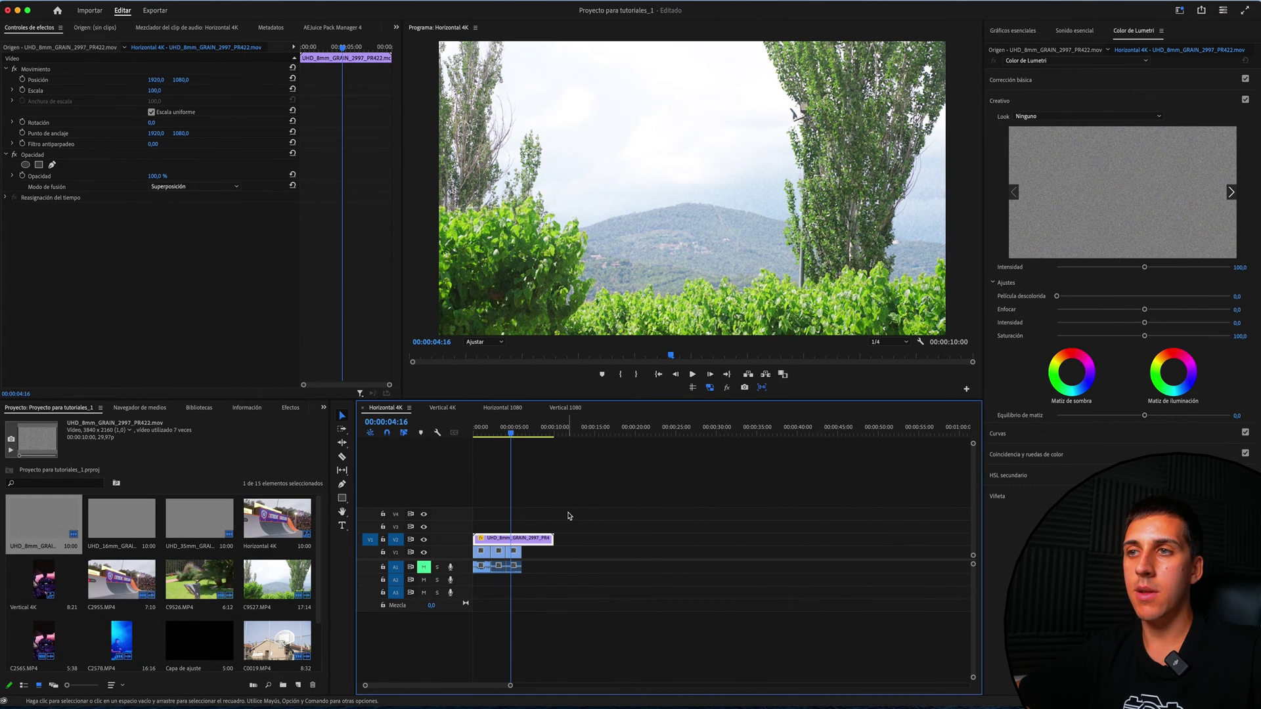
pyautogui.moveTo(506, 542)
pyautogui.mouseDown()
pyautogui.moveTo(613, 535)
pyautogui.moveTo(586, 542)
pyautogui.mouseUp()
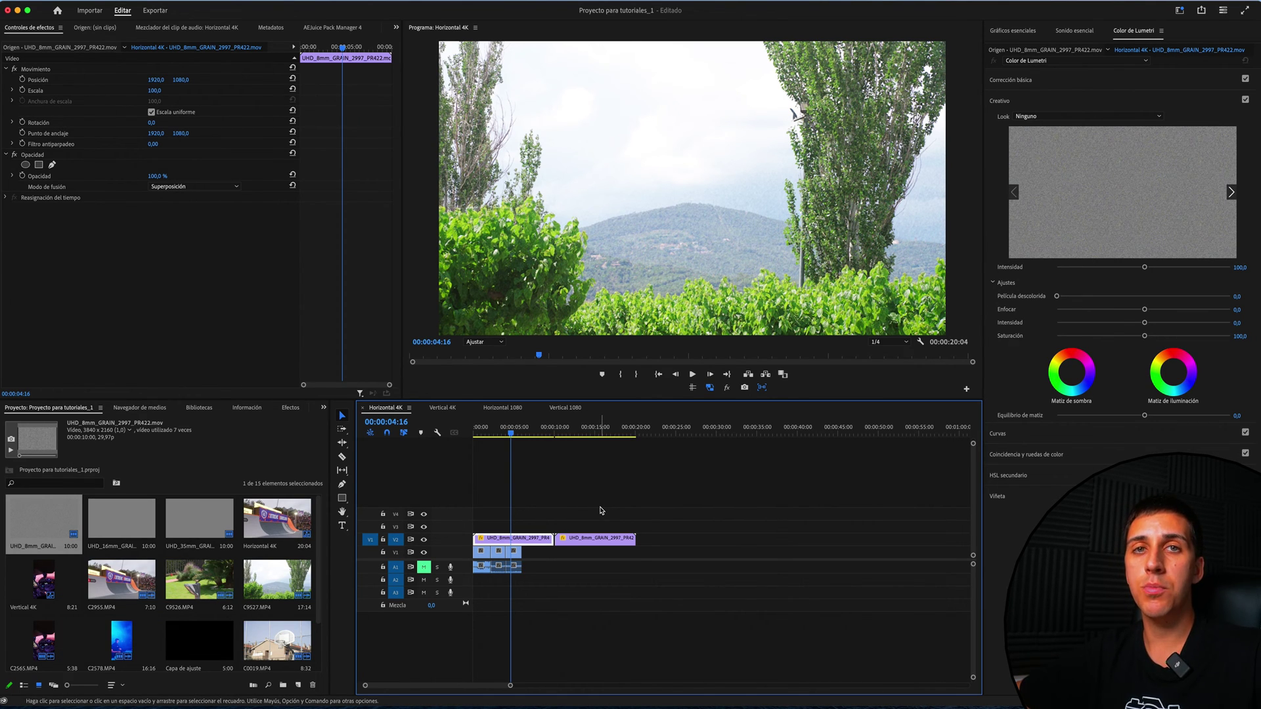
pyautogui.hotkey('ctrl', 'shift', '.')
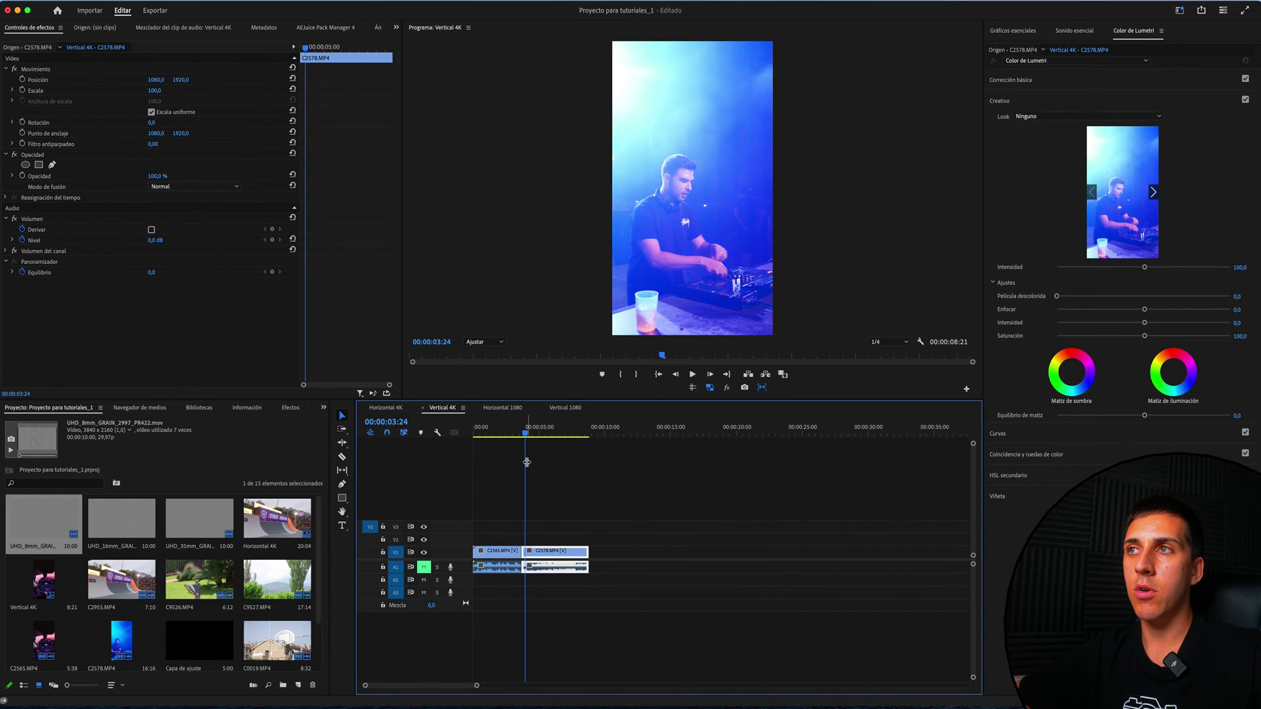
# - Lay UHD_16mm_GRAIN on V2 at the start of Vertical 4K and select it
pyautogui.click(141, 521)
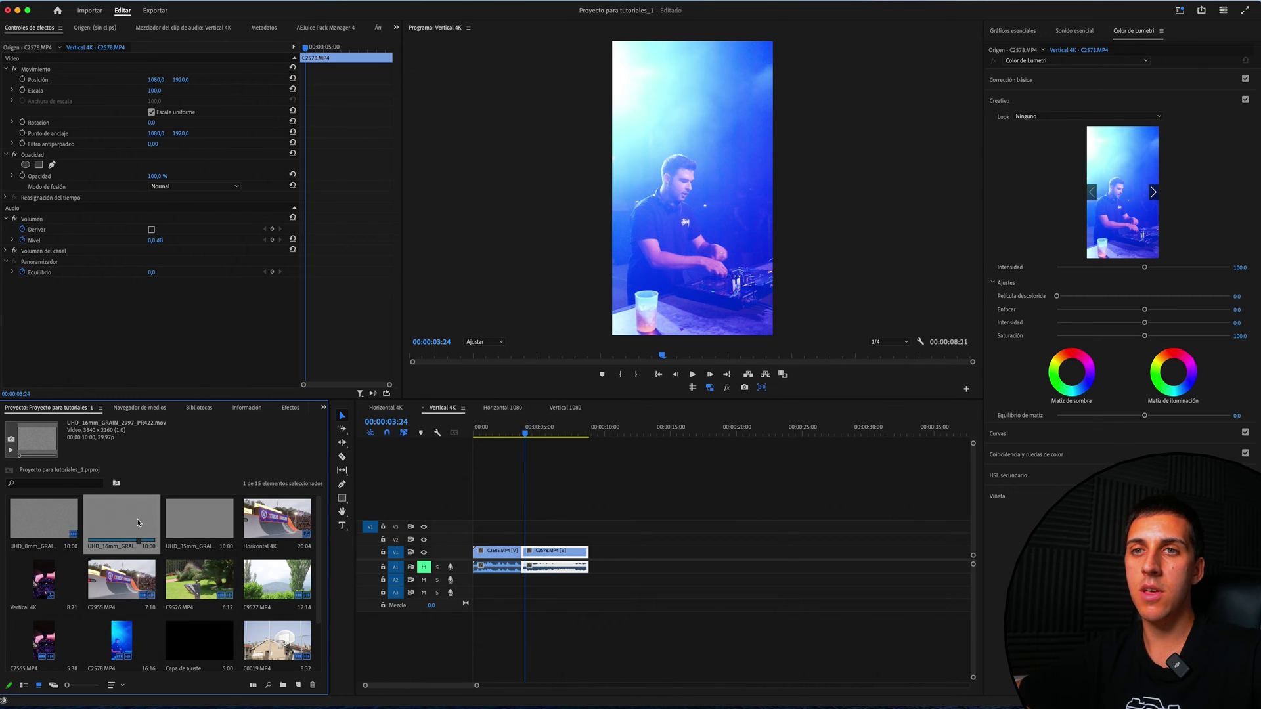
pyautogui.moveTo(111, 531); pyautogui.dragTo(481, 543)
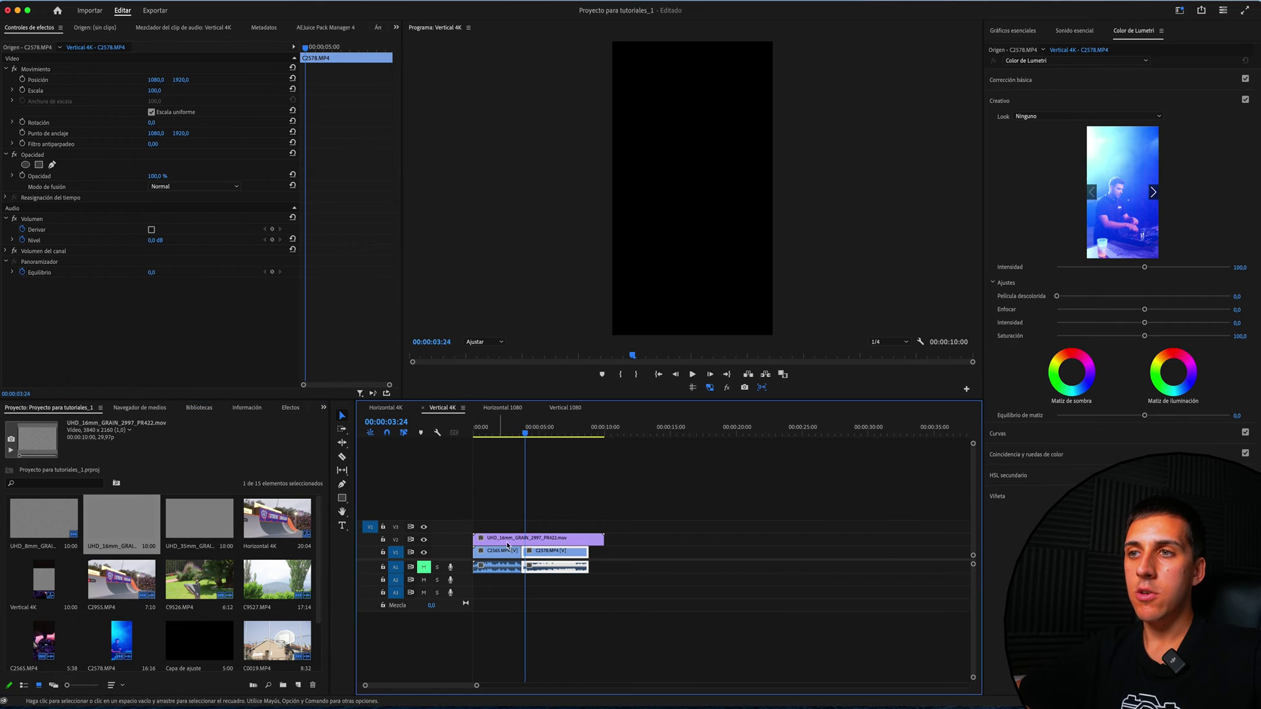
pyautogui.moveTo(480, 543); pyautogui.dragTo(474, 542)
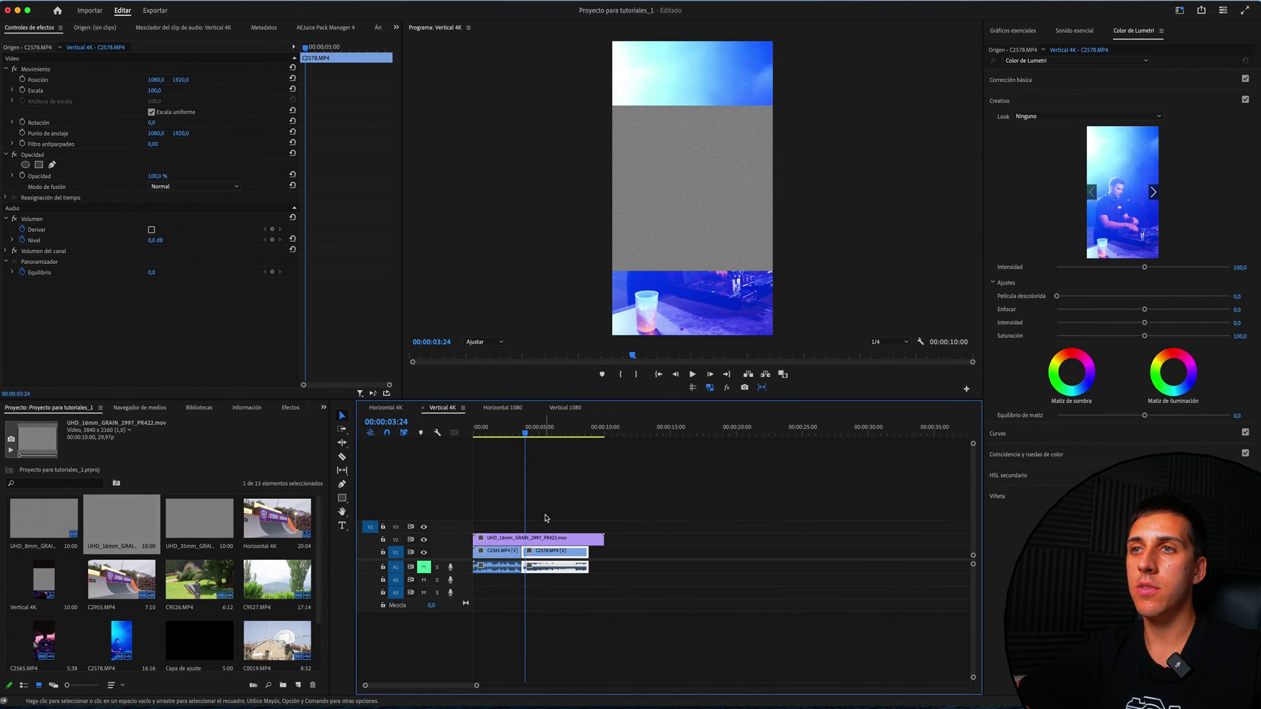
pyautogui.click(537, 538)
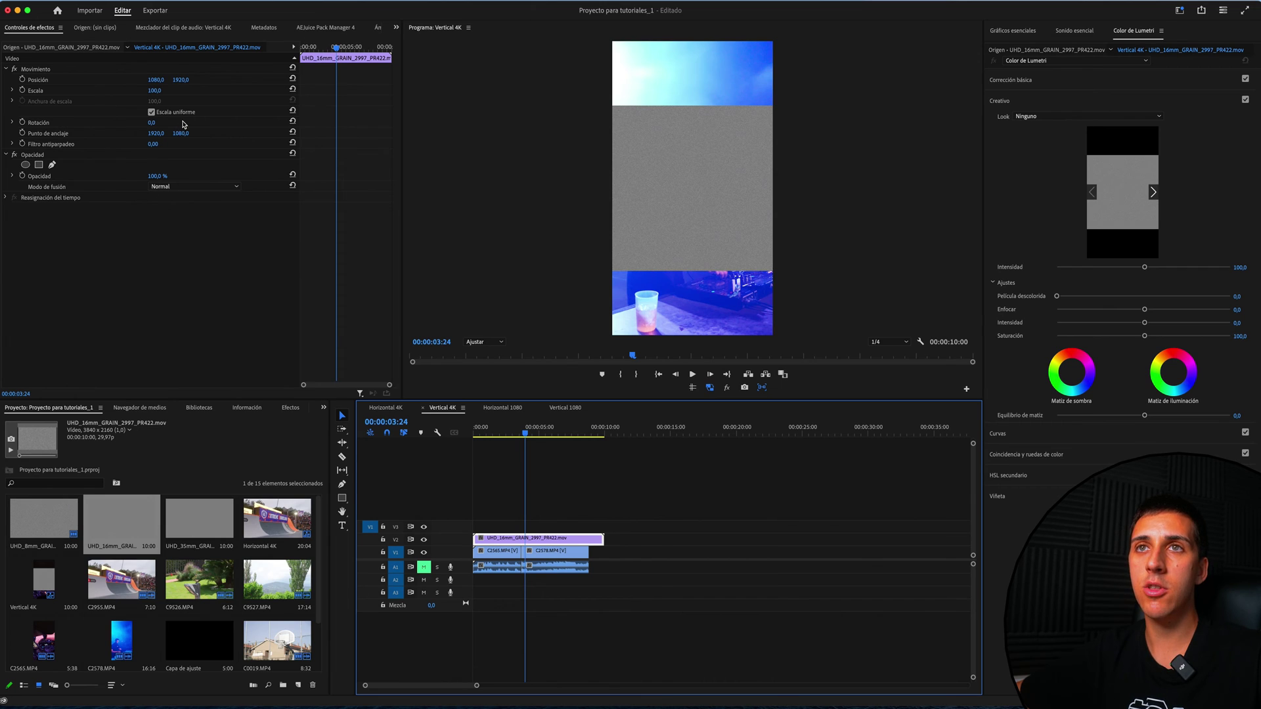
# - Rotate the 16mm grain 90° and blend it with Superposición, then switch to Vertical 1080
pyautogui.click(151, 123)
pyautogui.write('90')
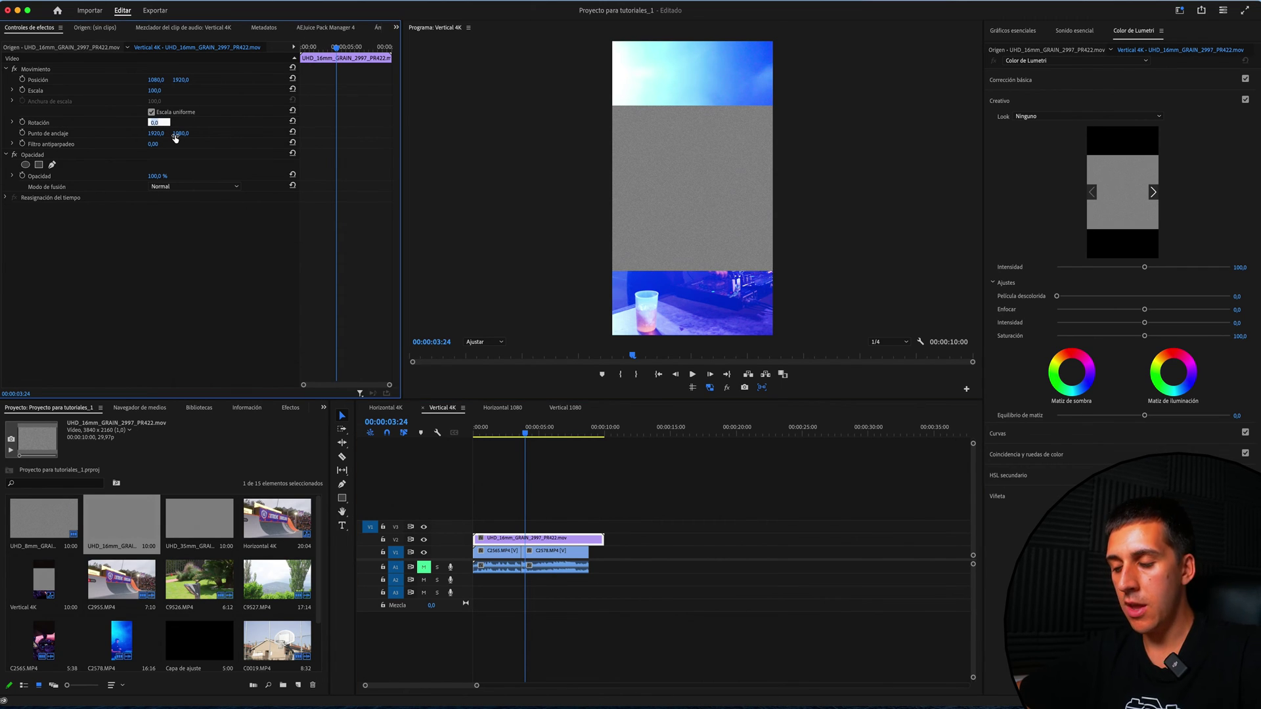
pyautogui.press('Return')
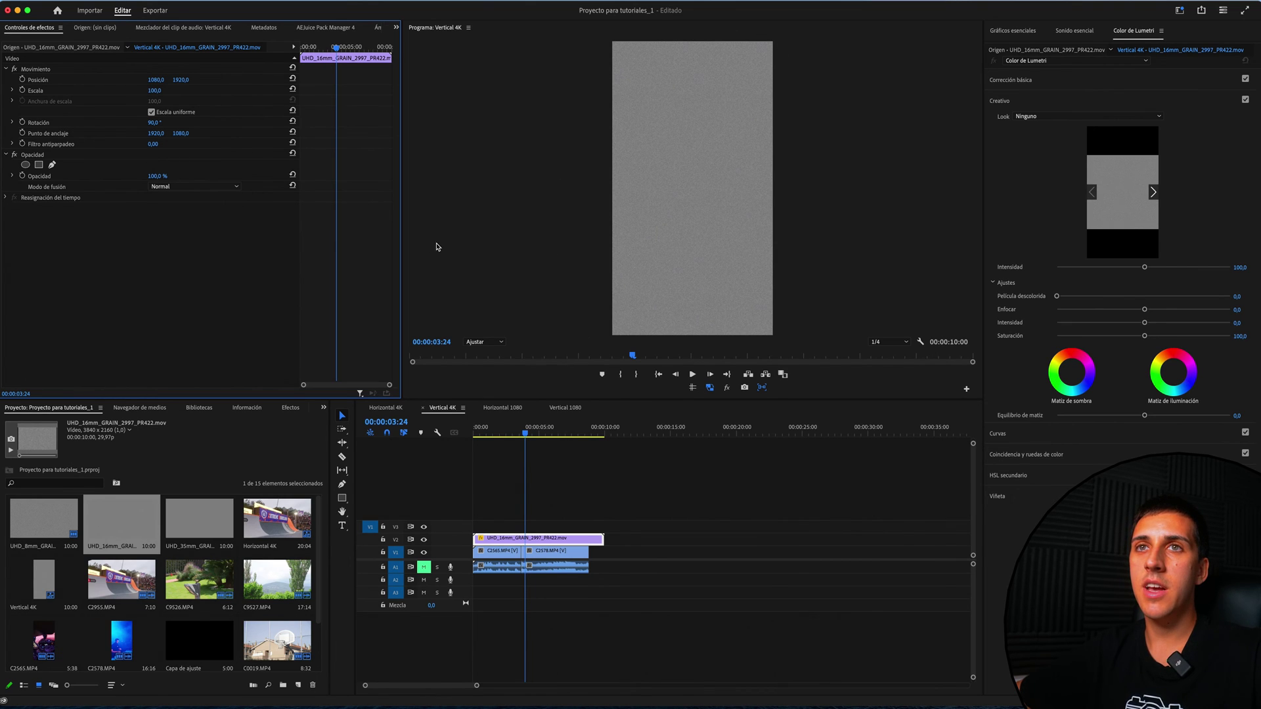
pyautogui.click(176, 187)
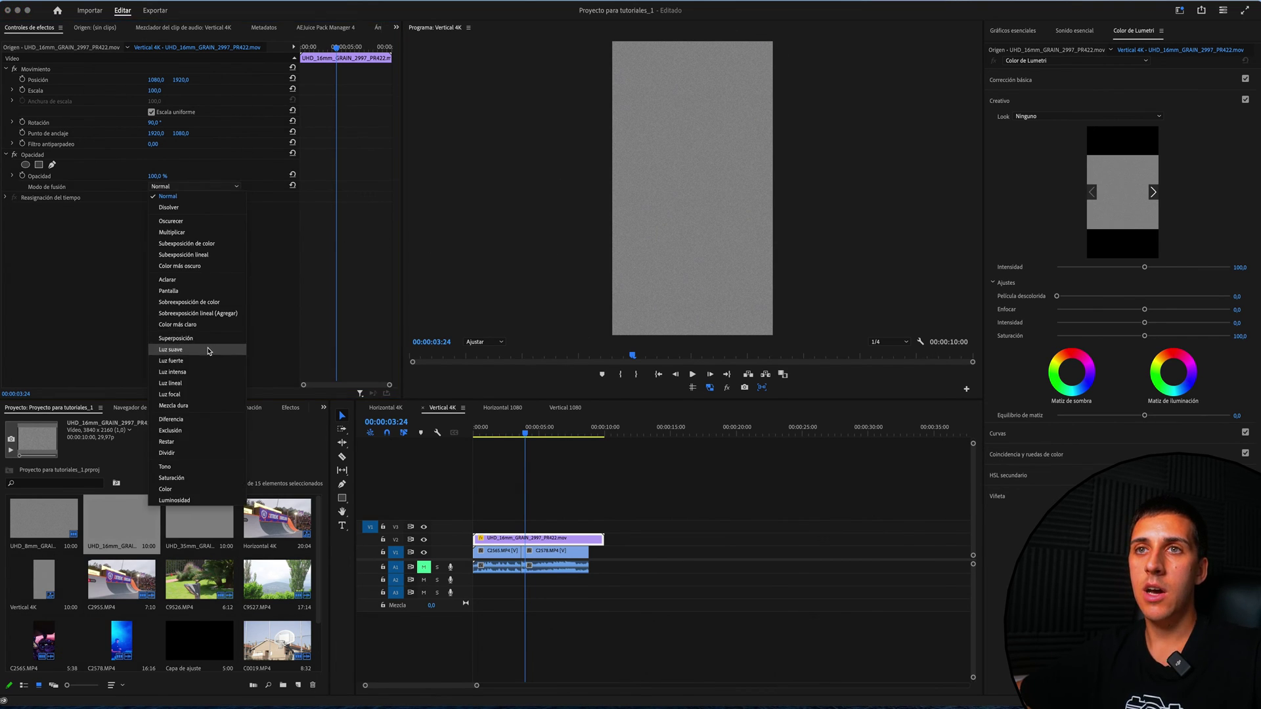
pyautogui.click(199, 345)
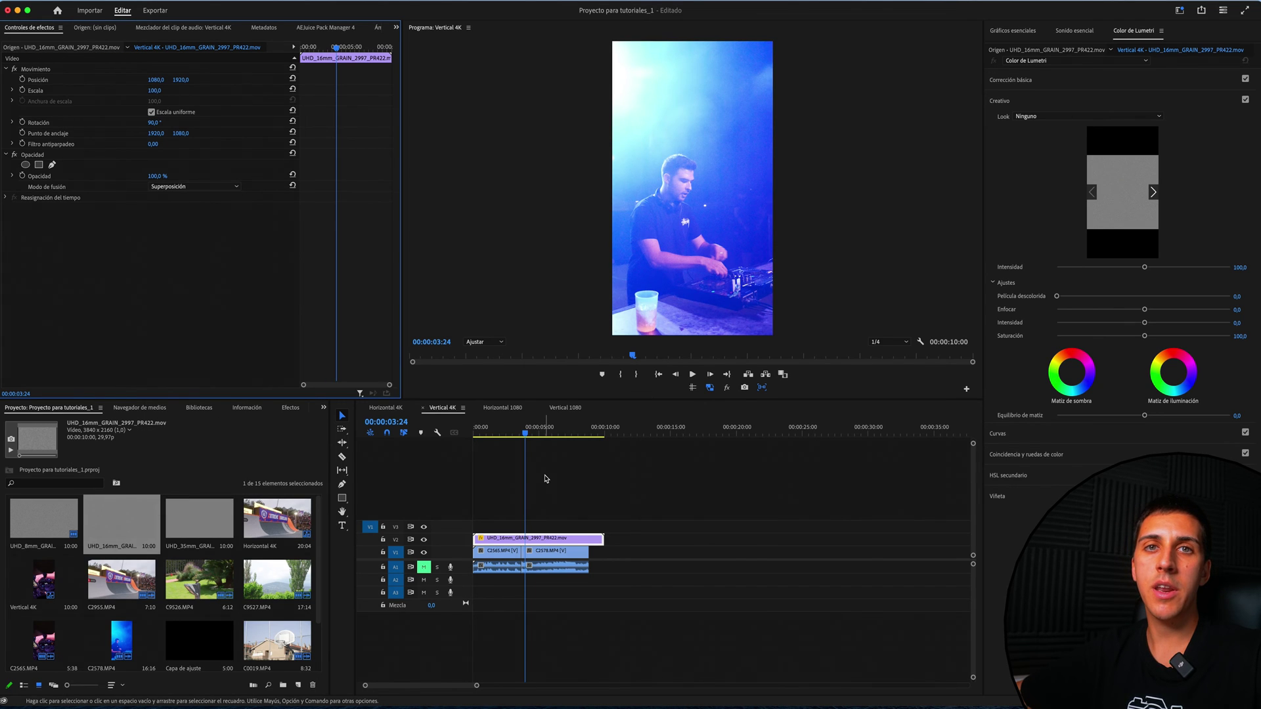
pyautogui.click(565, 408)
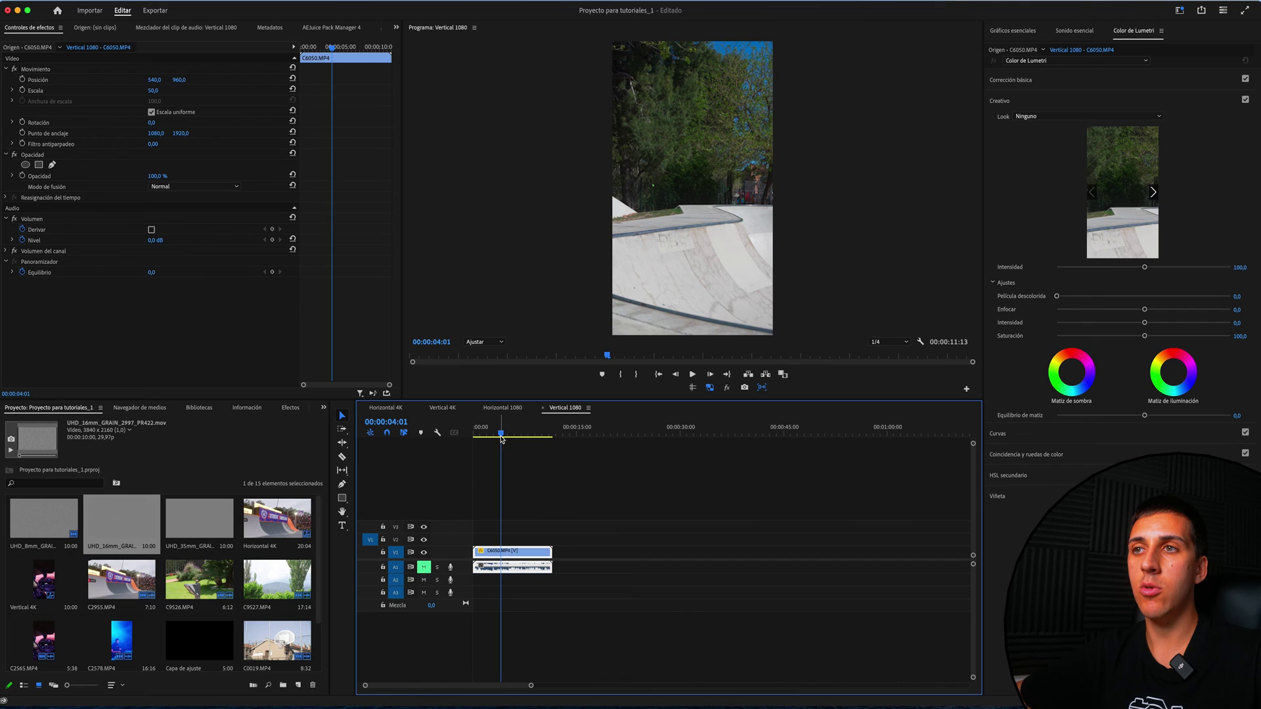
# - Place UHD_16mm_GRAIN on V2 above C6050 and rotate it 90°
pyautogui.moveTo(501, 437); pyautogui.dragTo(499, 441)
pyautogui.moveTo(122, 528); pyautogui.dragTo(489, 538)
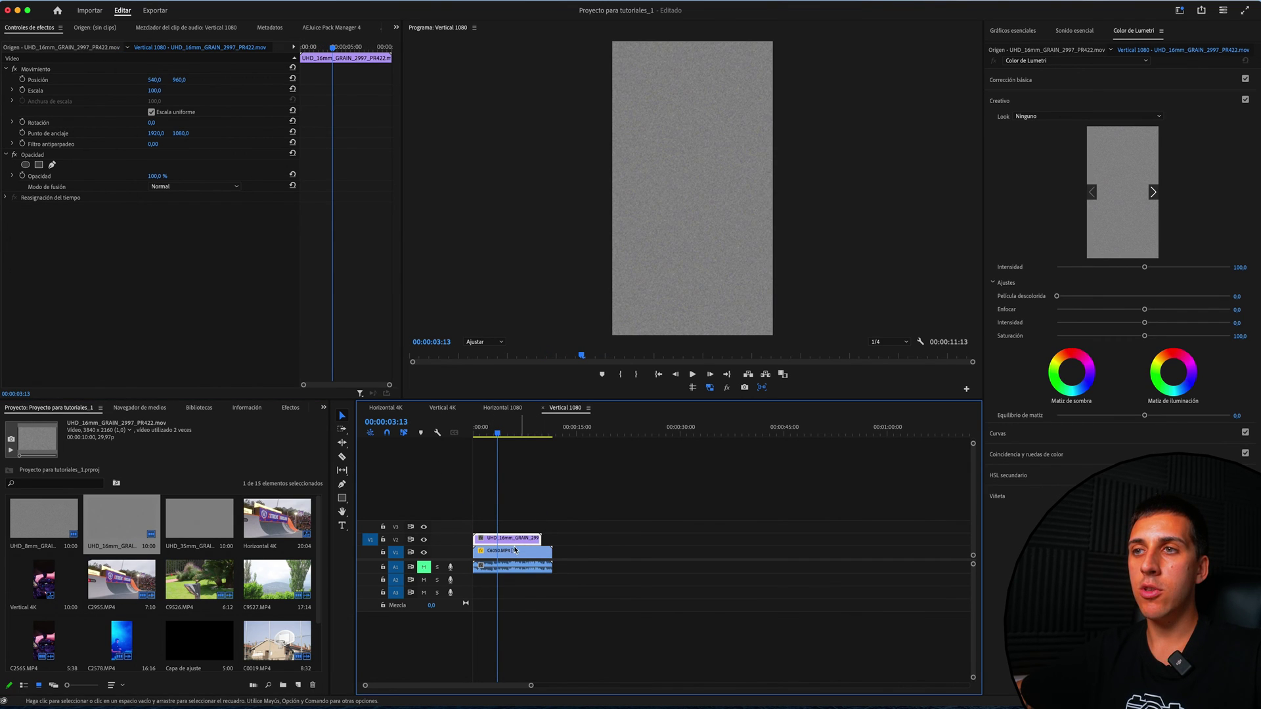
pyautogui.click(154, 123)
pyautogui.write('90')
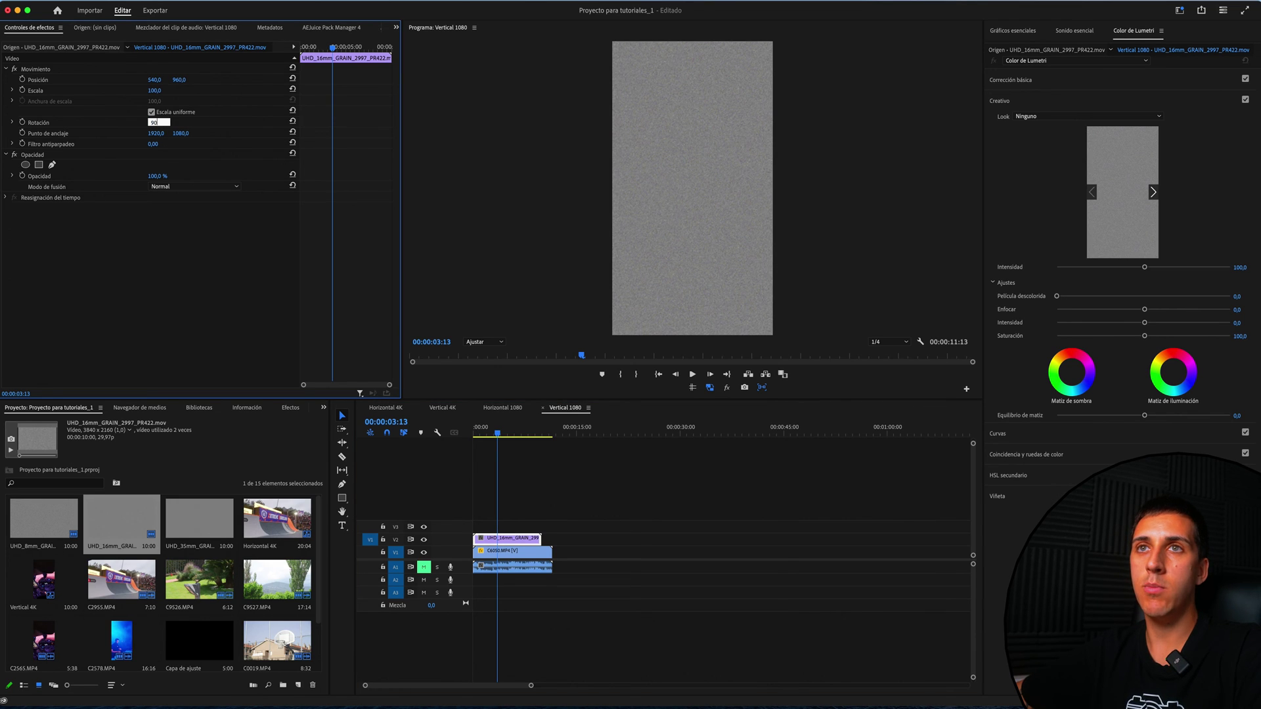
pyautogui.press('Return')
# - Scale the 16mm grain to 50 and set its blend mode to Superposición
pyautogui.click(153, 90)
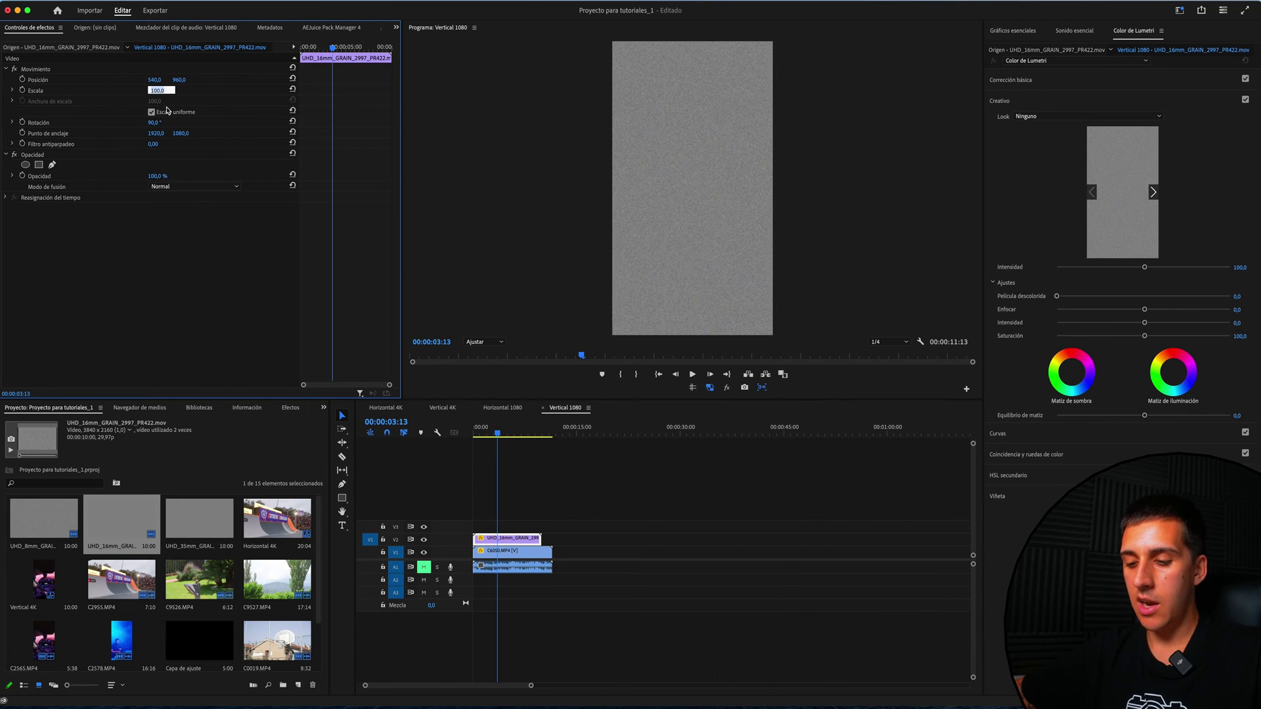
pyautogui.write('50')
pyautogui.press('Return')
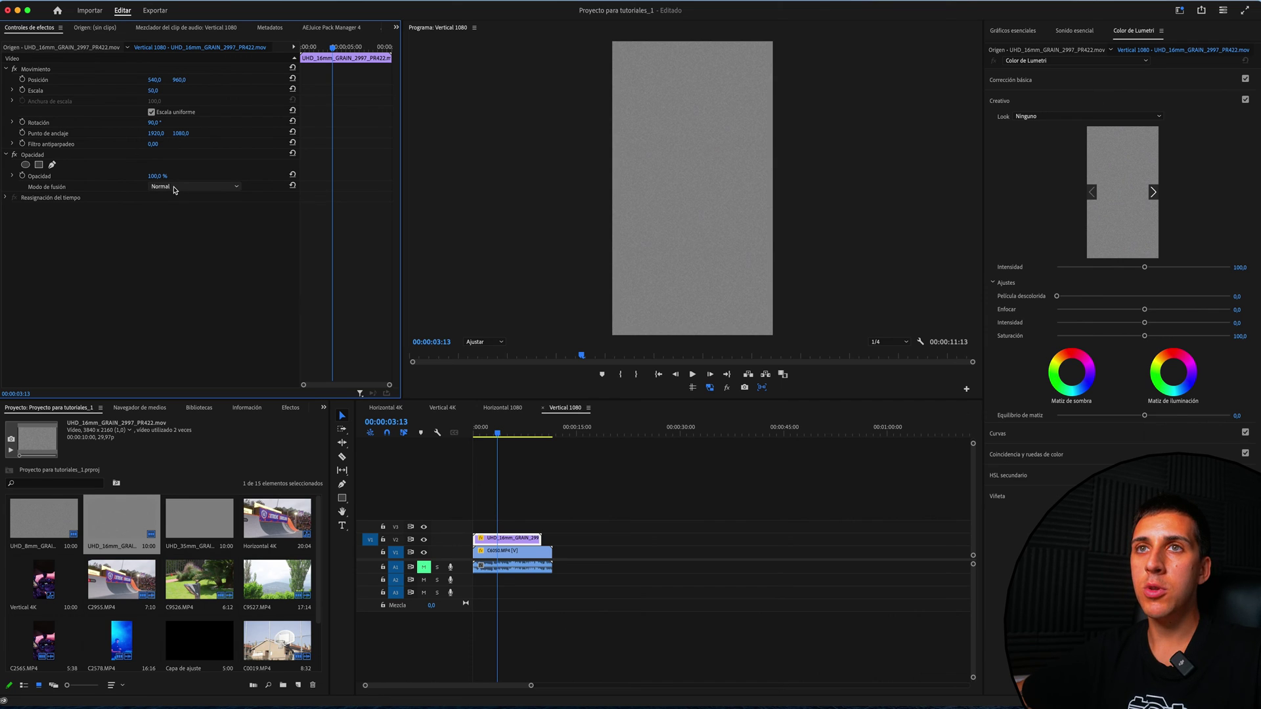
pyautogui.click(175, 187)
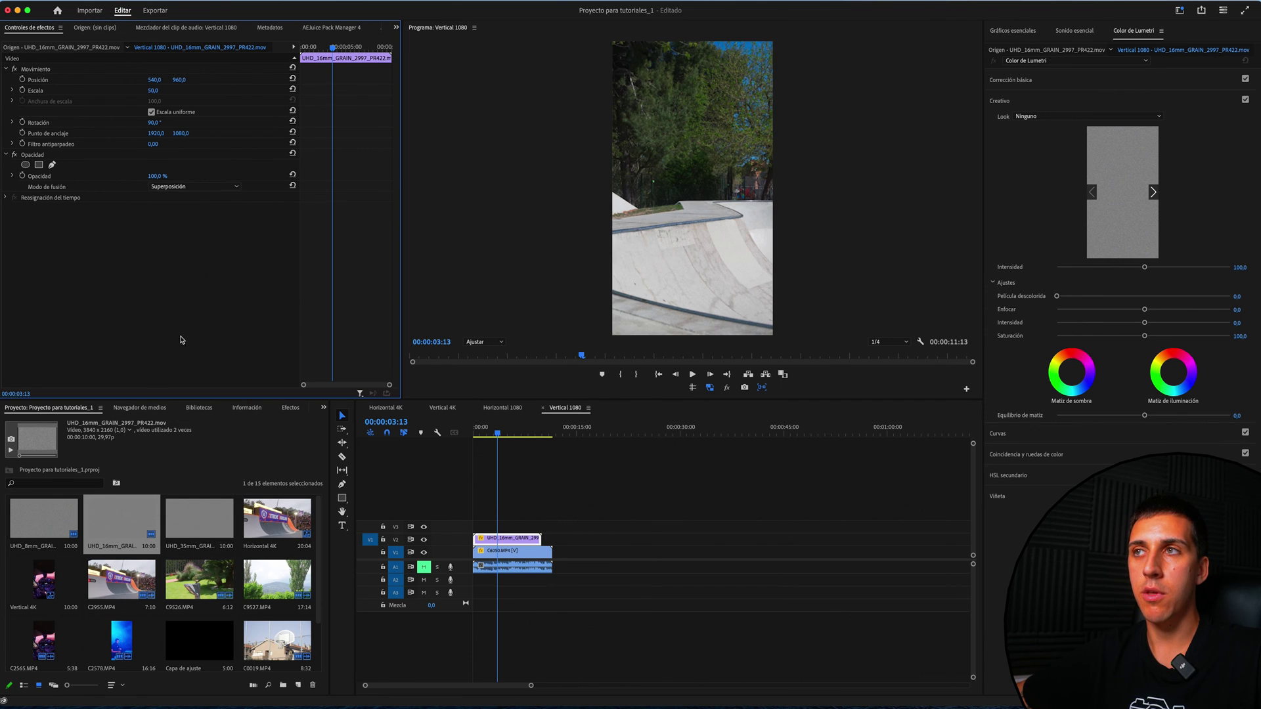
pyautogui.click(183, 339)
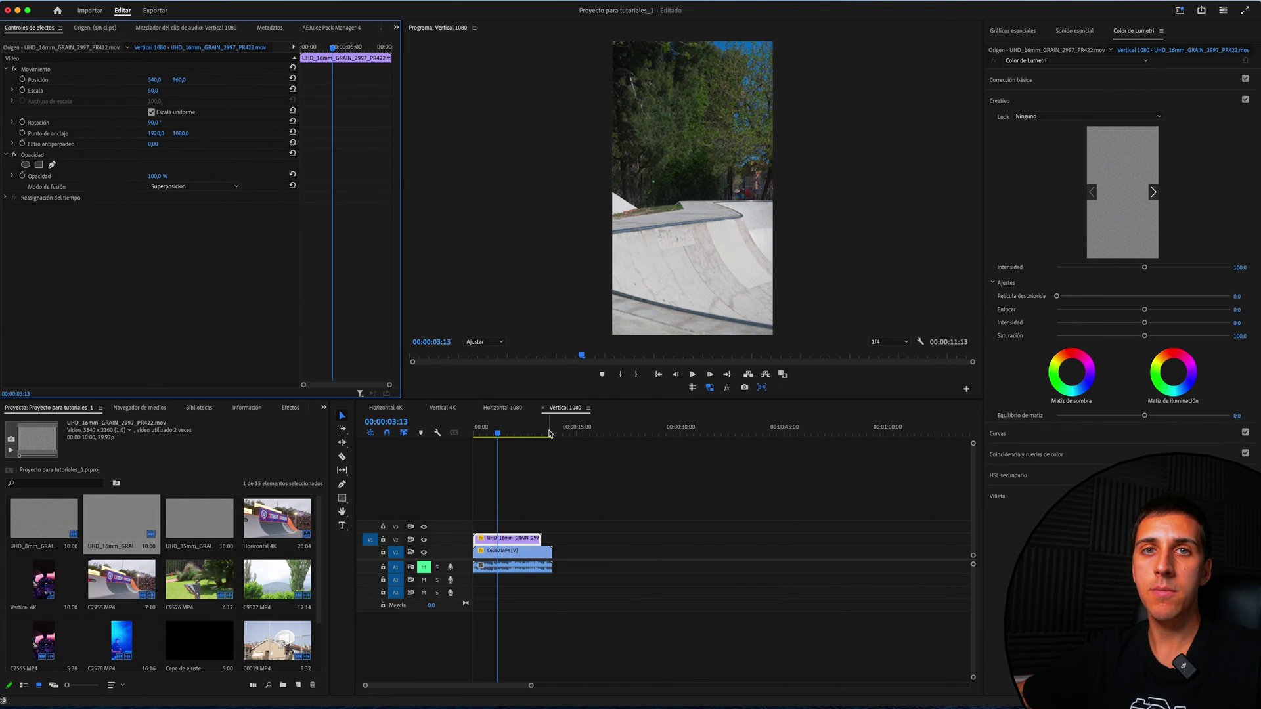